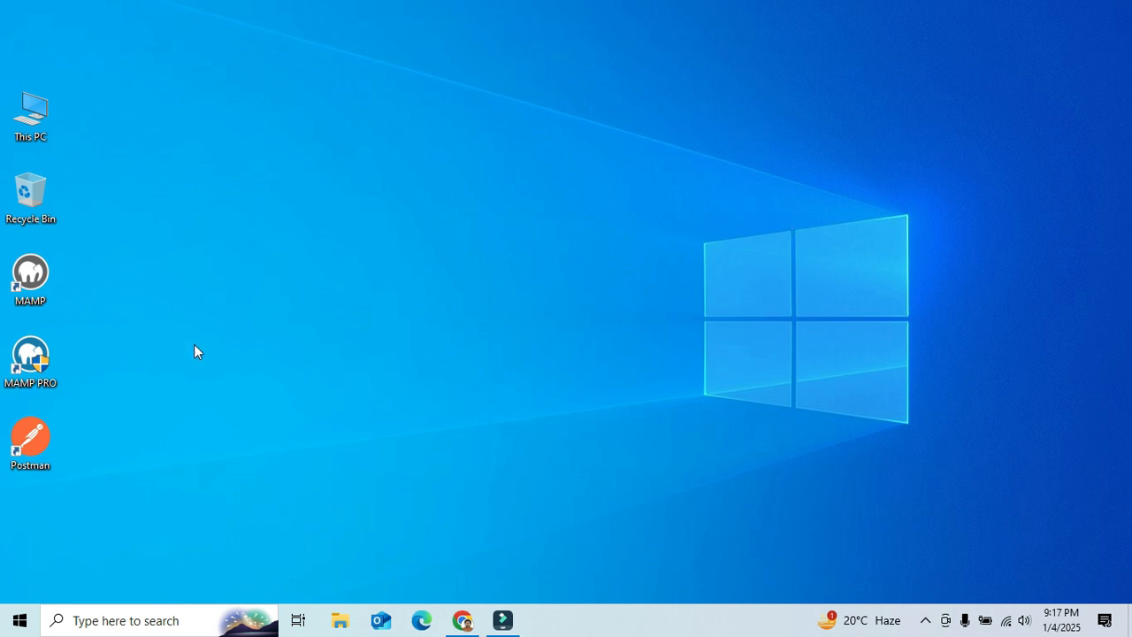
Step: Launch XAMPP Control Panel, centre it, and start Apache (ports 80, 443) and MySQL (port 3308)
{"action": "left_click", "coordinate": [19, 620]}
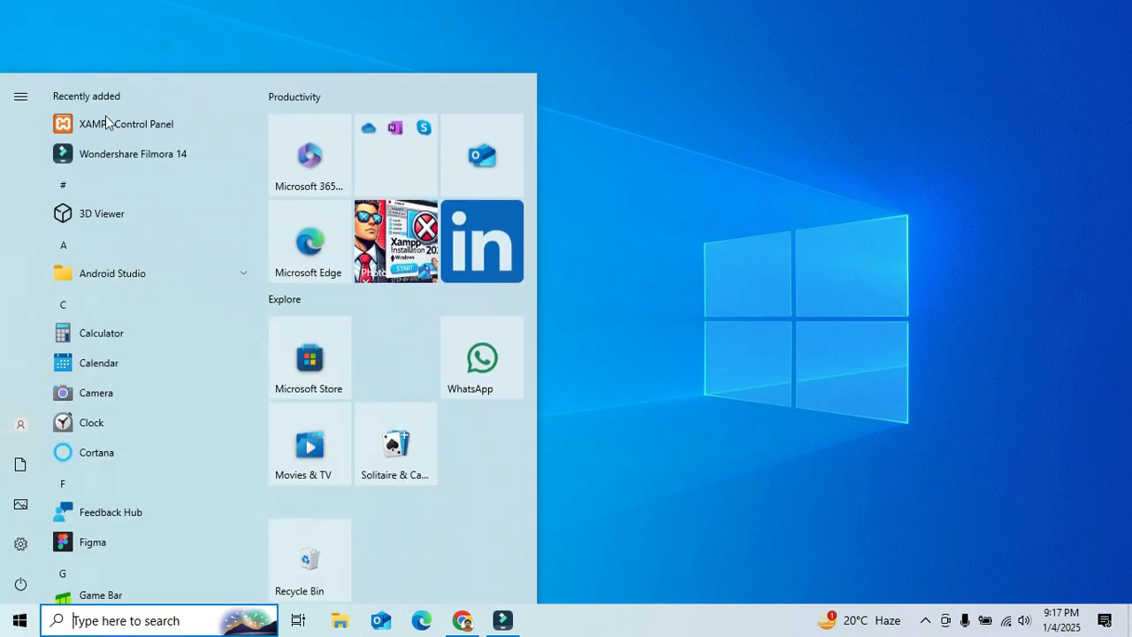
{"action": "left_click", "coordinate": [144, 124]}
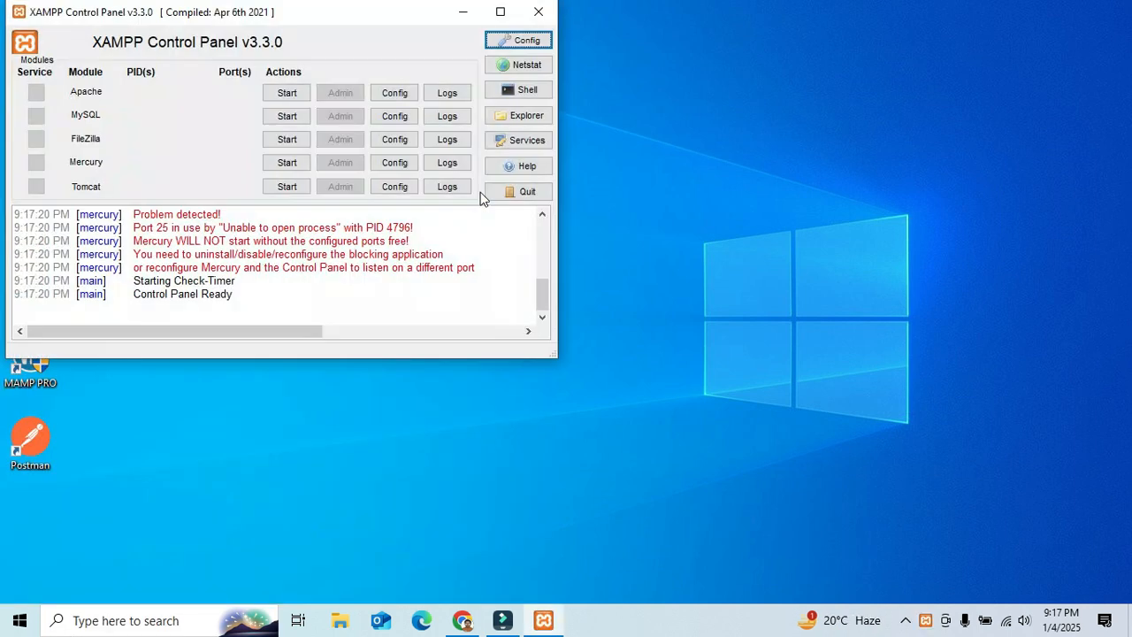
{"action": "left_click_drag", "start_coordinate": [278, 13], "coordinate": [564, 106]}
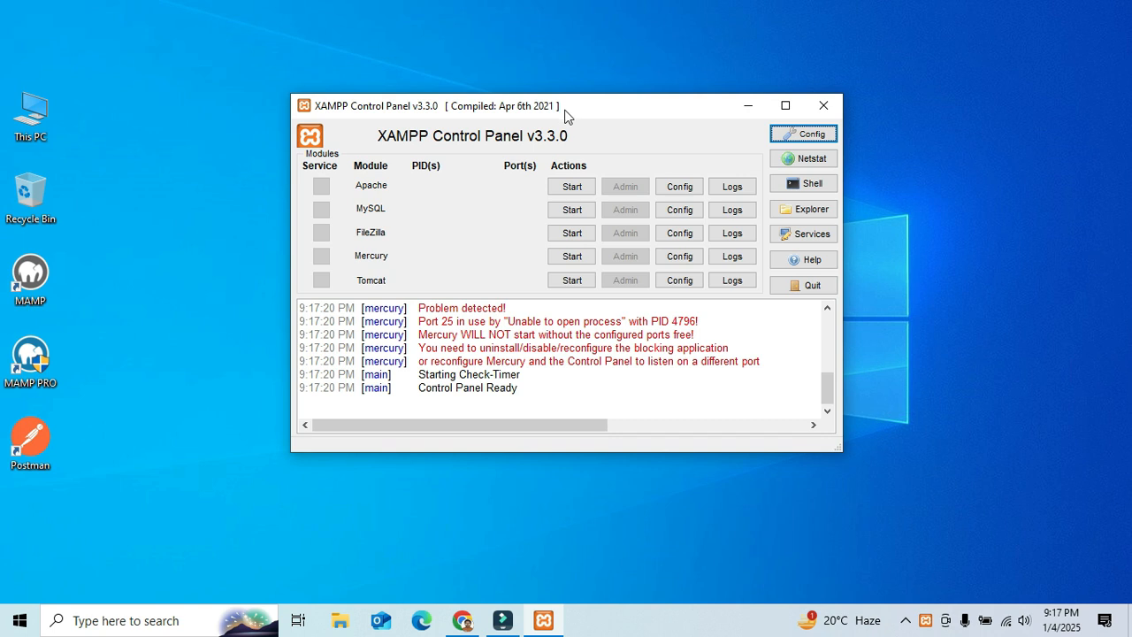
{"action": "left_click", "coordinate": [580, 187]}
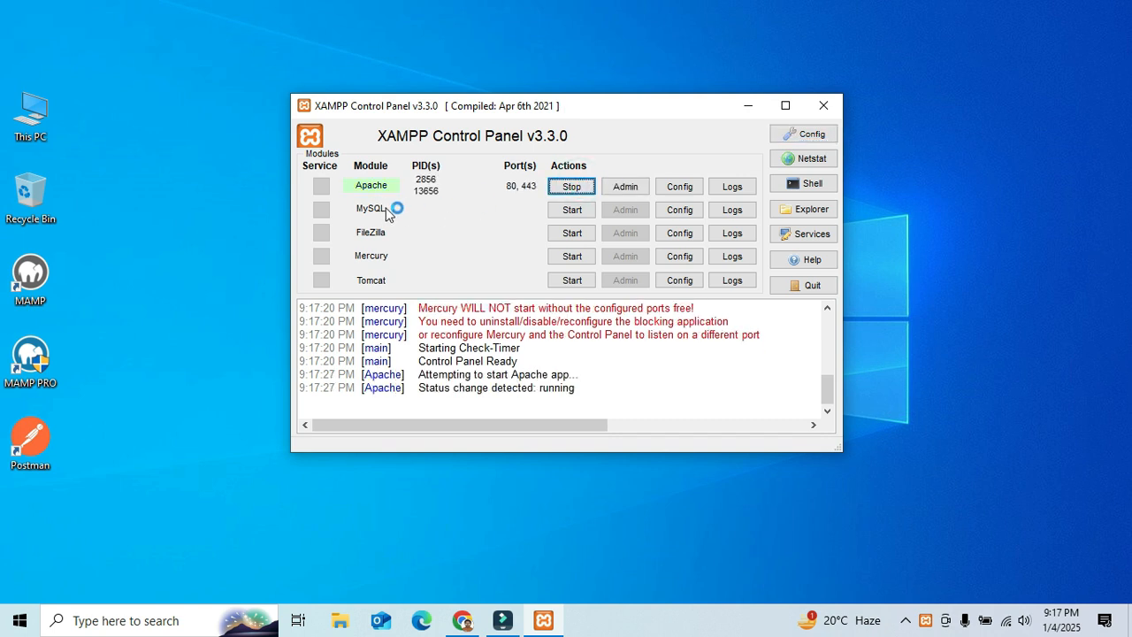
{"action": "left_click", "coordinate": [570, 209]}
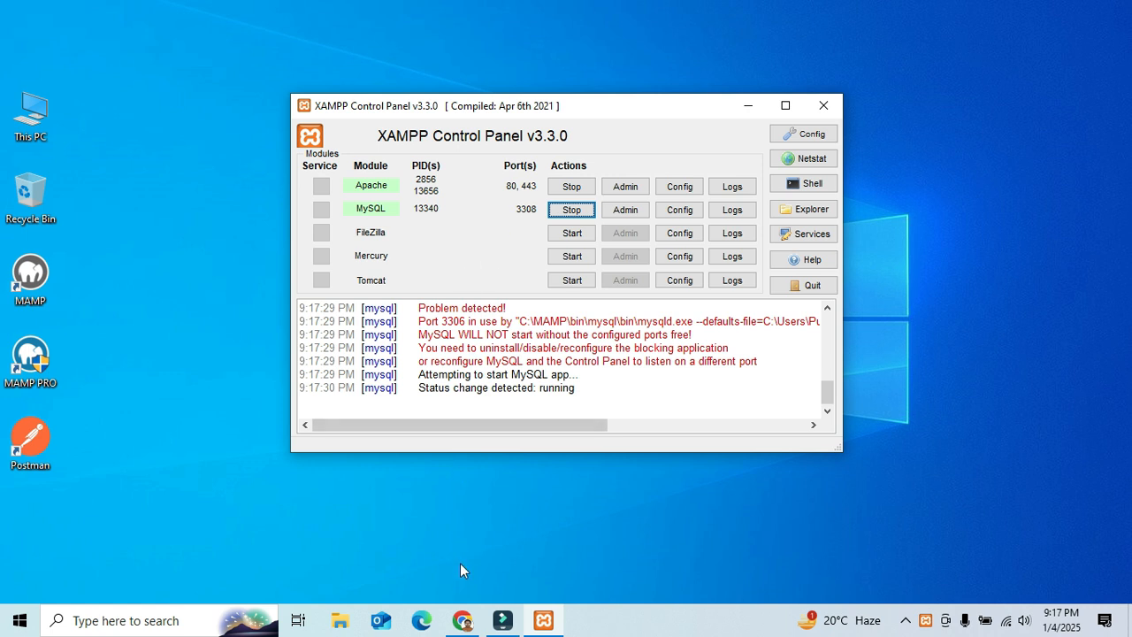
Step: Search Chrome for 'wordpress download' and open the WordPress.org download page
{"action": "left_click", "coordinate": [462, 620]}
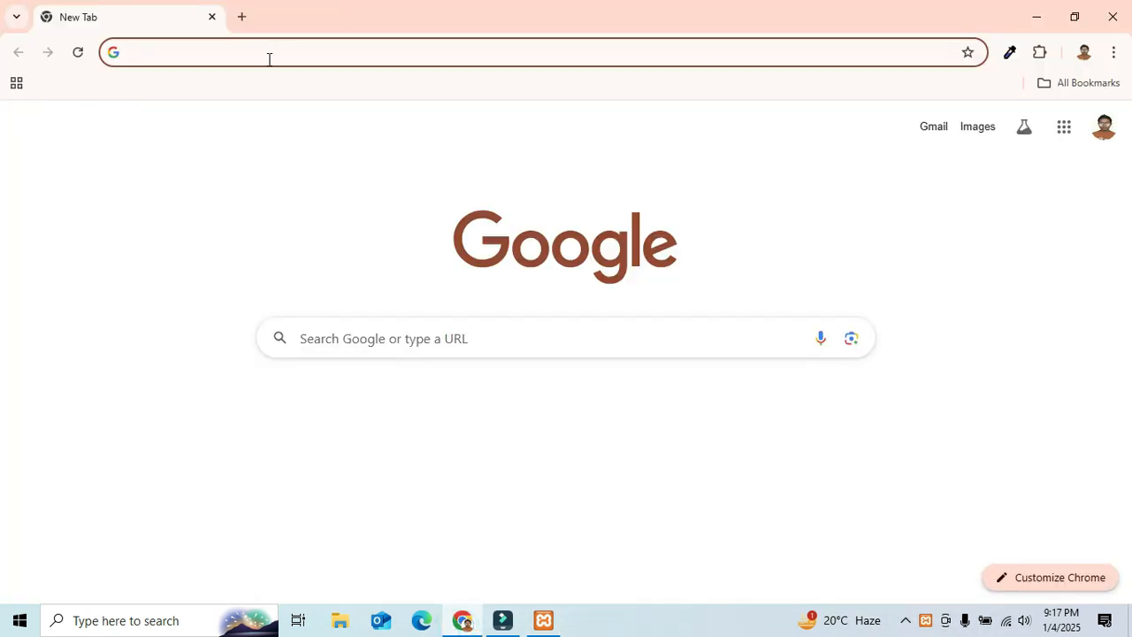
{"action": "type", "text": "w"}
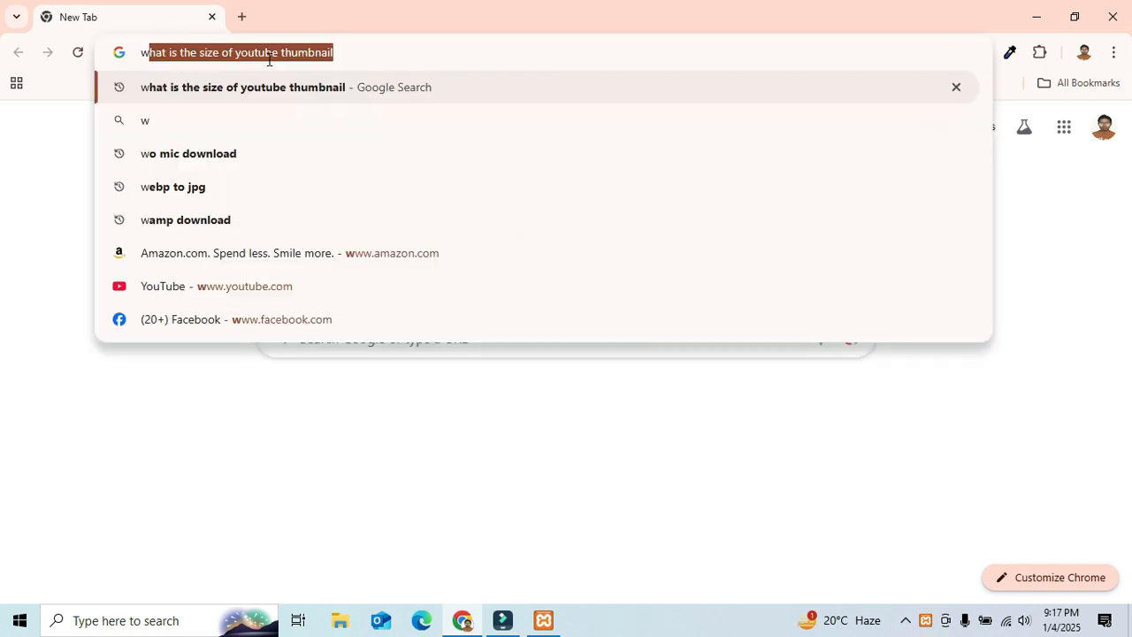
{"action": "type", "text": "ordp"}
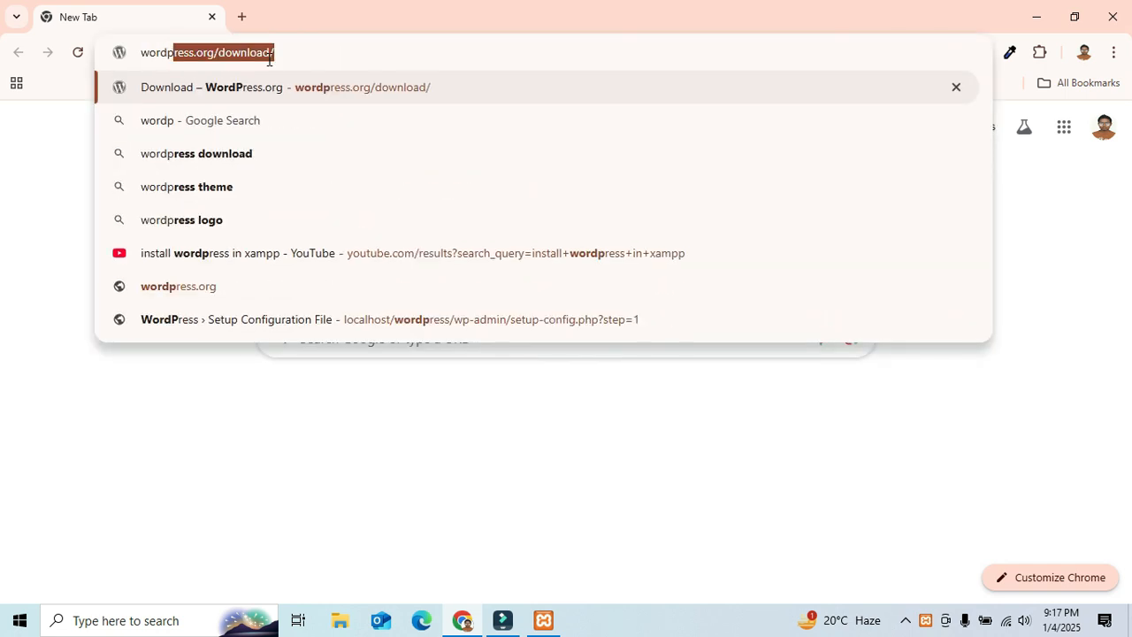
{"action": "type", "text": "ress download"}
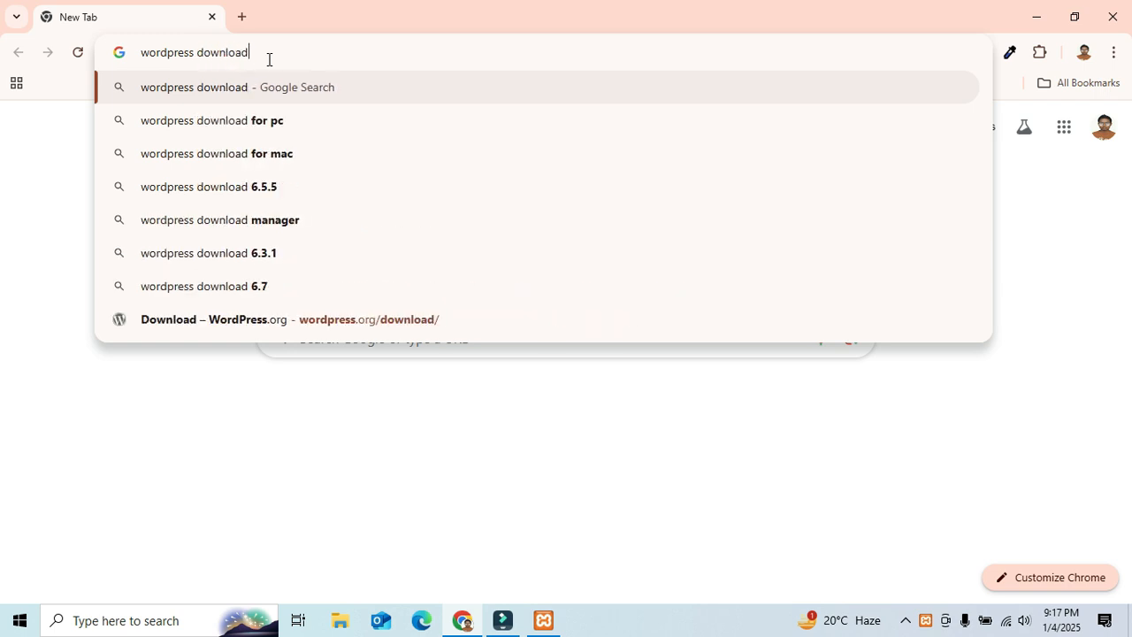
{"action": "key", "text": "Return"}
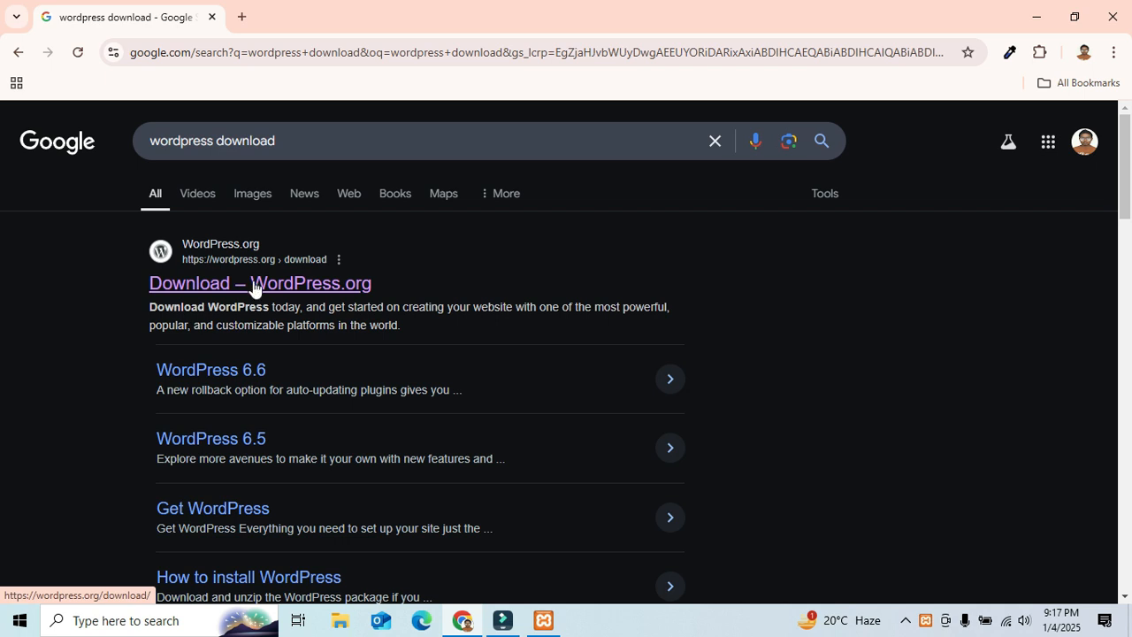
{"action": "left_click", "coordinate": [253, 284]}
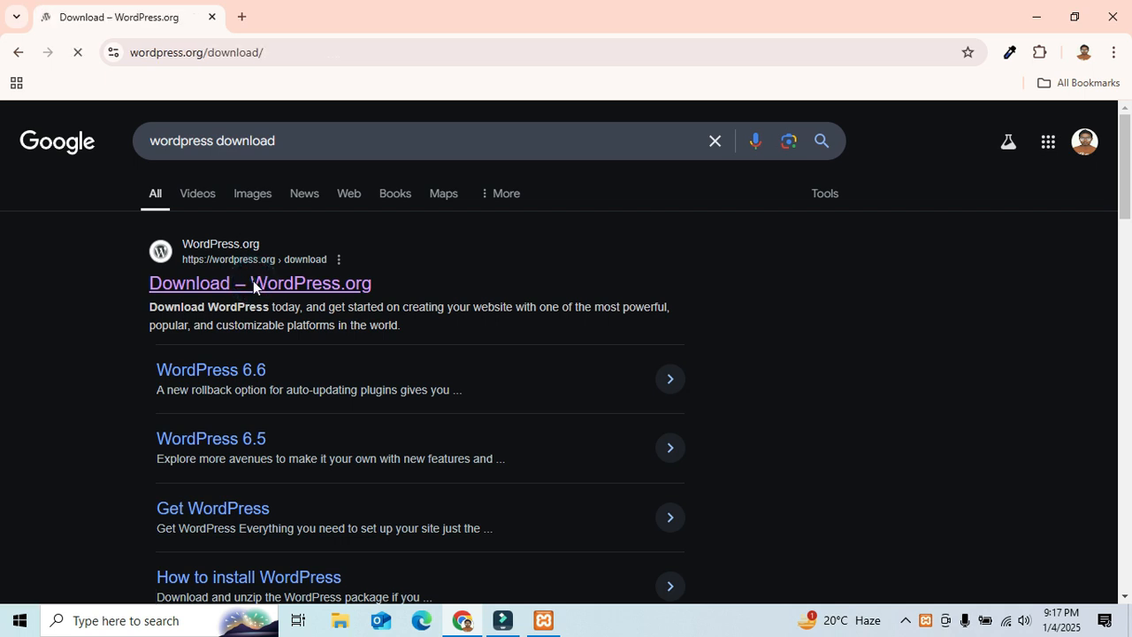
Step: Download the WordPress 6.7.1 package and dismiss the thank-you popup
{"action": "scroll", "coordinate": [322, 397], "scroll_direction": "down", "scroll_amount": 2}
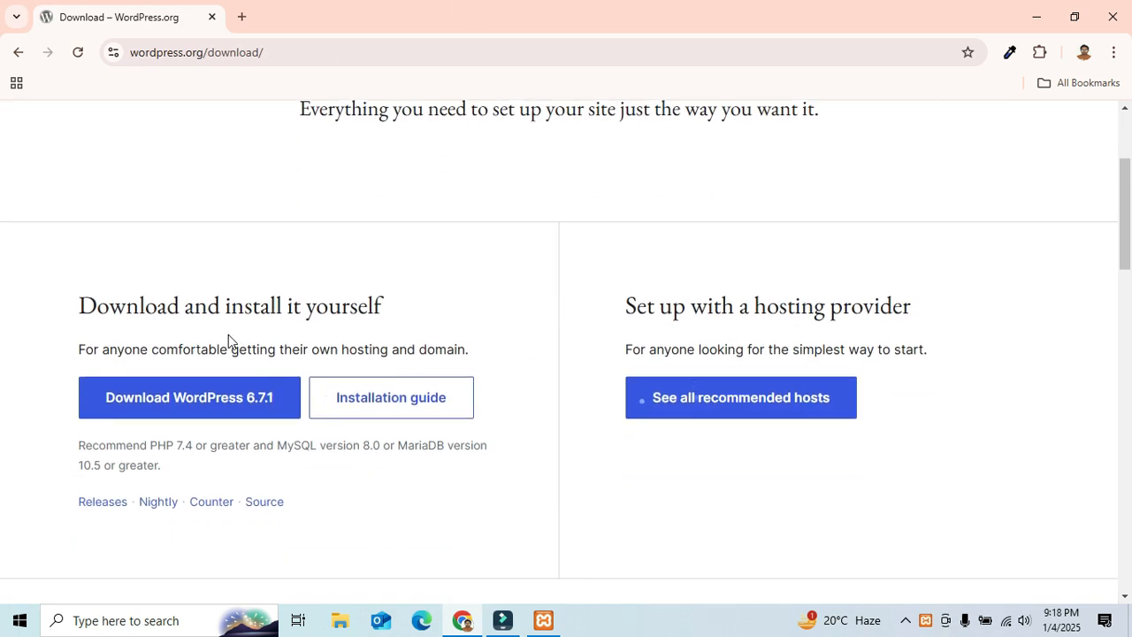
{"action": "left_click", "coordinate": [167, 409]}
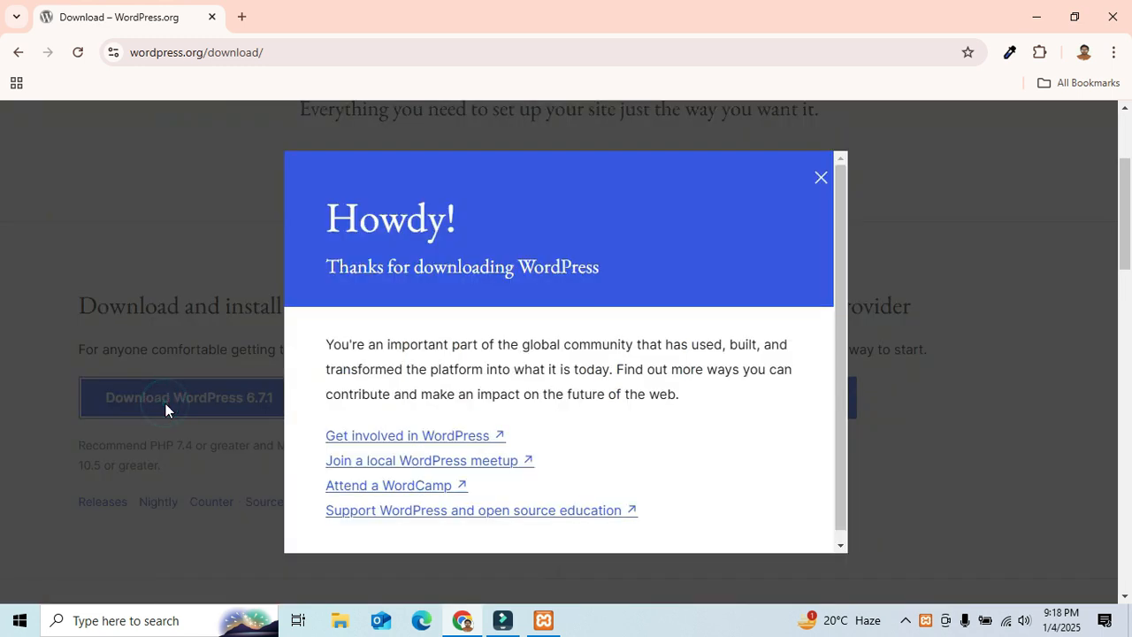
{"action": "left_click", "coordinate": [821, 180]}
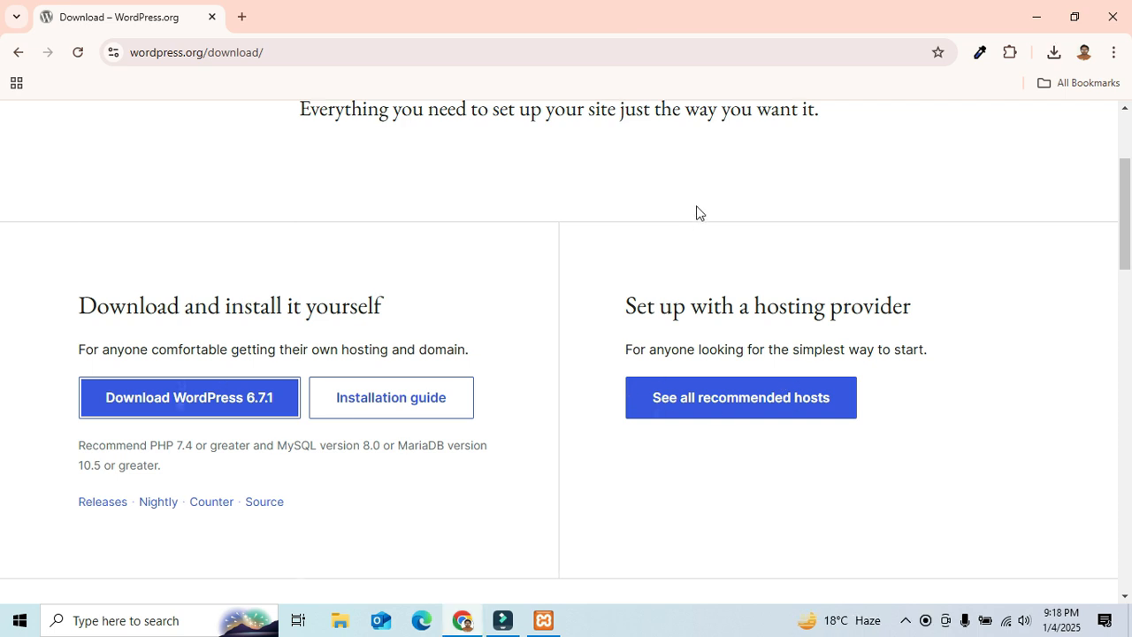
Step: Show wordpress-6.7.1.zip in its Downloads folder and open it from the file's context menu
{"action": "left_click", "coordinate": [1052, 53]}
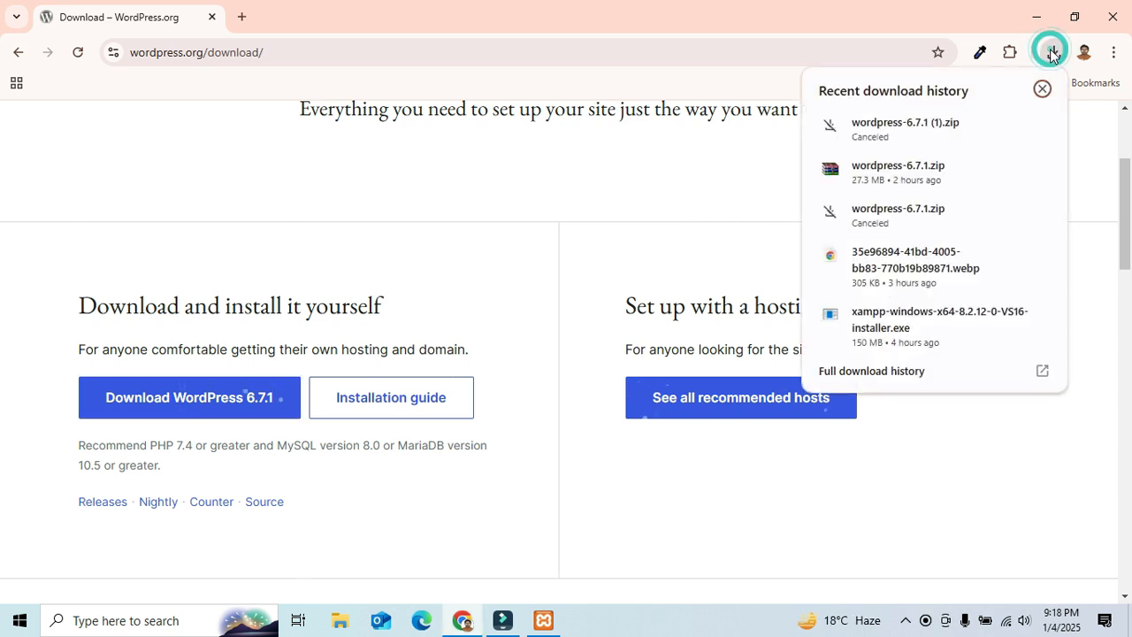
{"action": "right_click", "coordinate": [881, 174]}
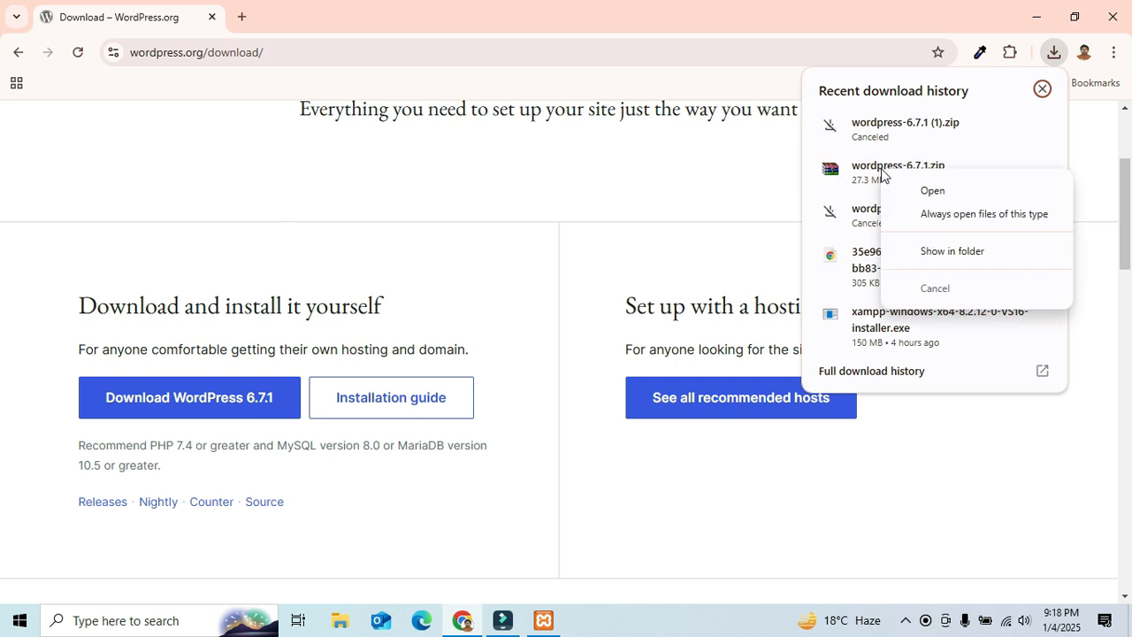
{"action": "left_click", "coordinate": [948, 255]}
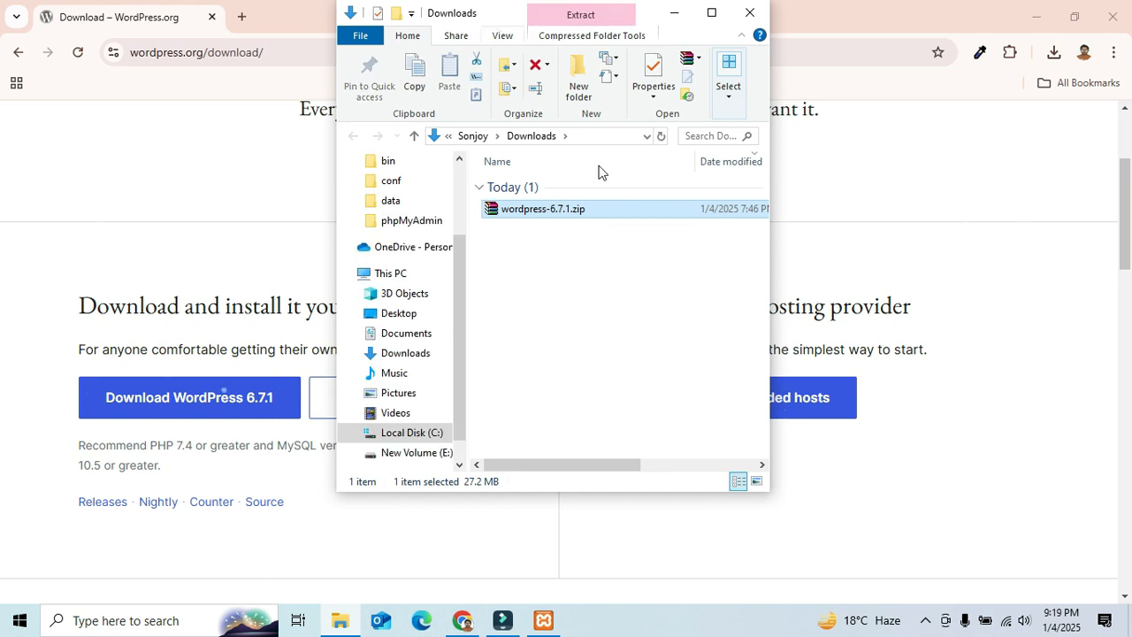
{"action": "right_click", "coordinate": [580, 207]}
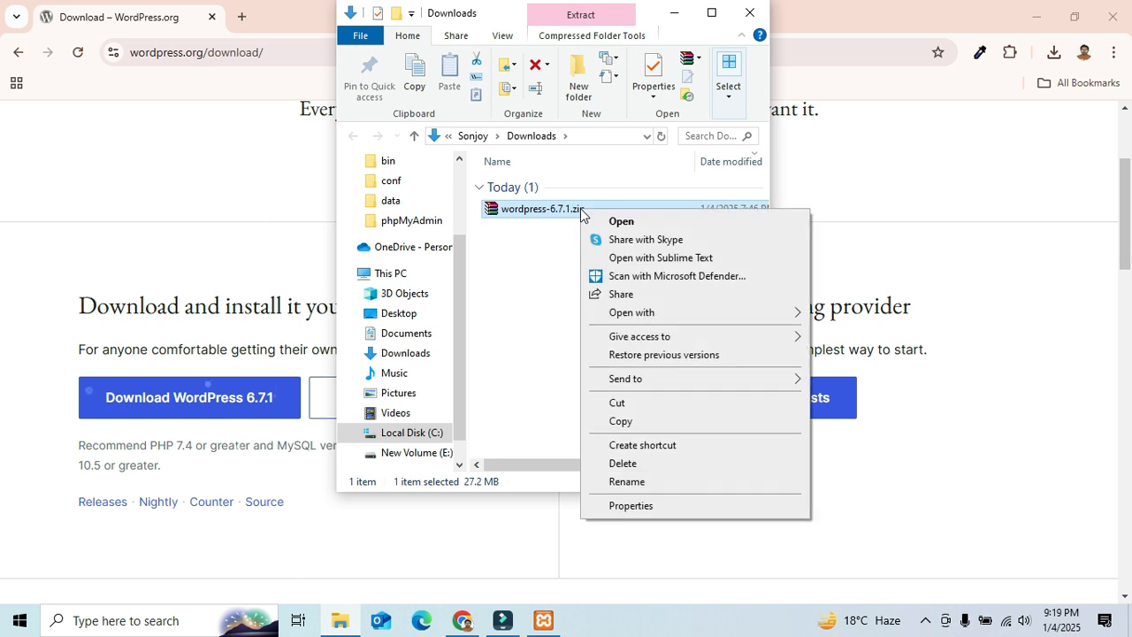
{"action": "left_click", "coordinate": [549, 207]}
Step: Extract wordpress-6.7.1.zip to the Desktop with WinRAR, then minimize WinRAR and Explorer
{"action": "double_click", "coordinate": [543, 205]}
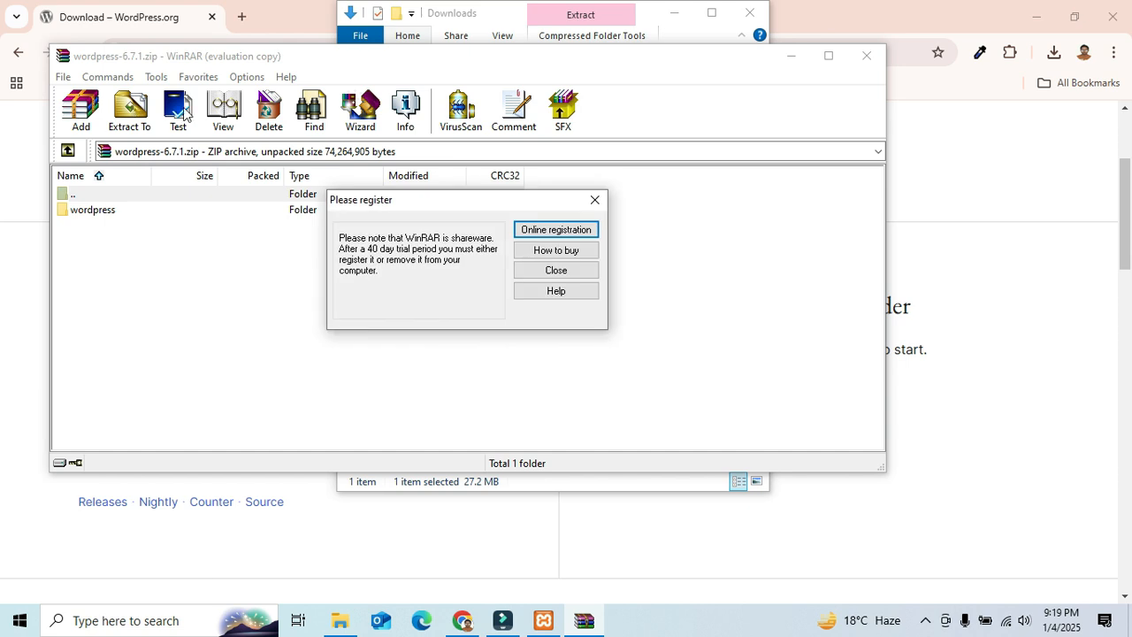
{"action": "left_click", "coordinate": [593, 200]}
{"action": "left_click", "coordinate": [133, 110]}
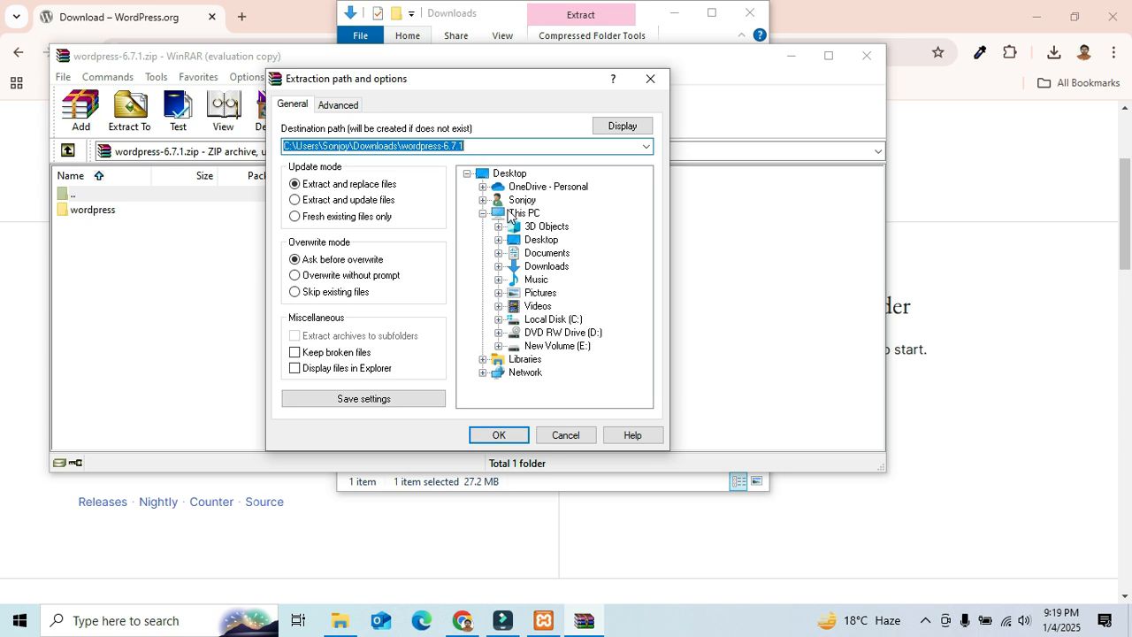
{"action": "left_click", "coordinate": [504, 175]}
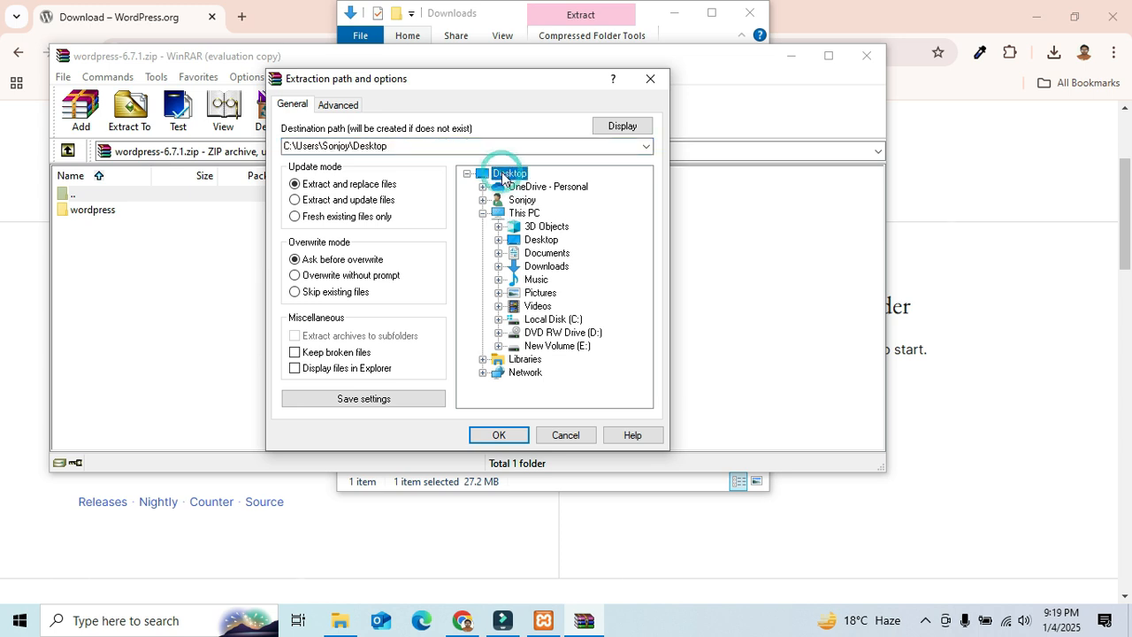
{"action": "left_click", "coordinate": [501, 434]}
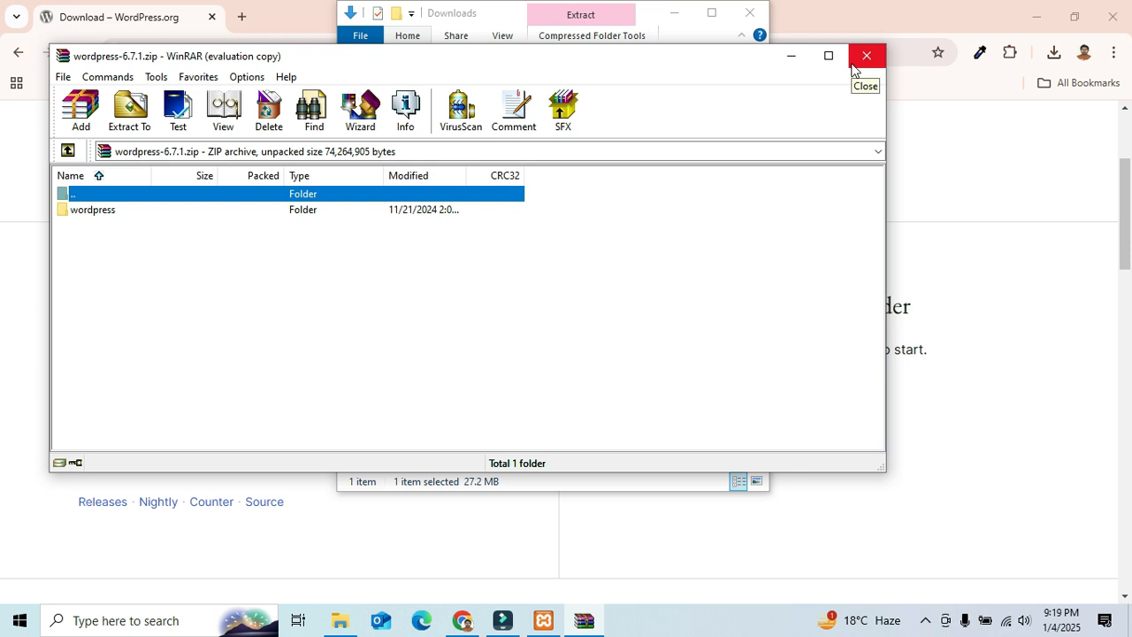
{"action": "left_click", "coordinate": [792, 58]}
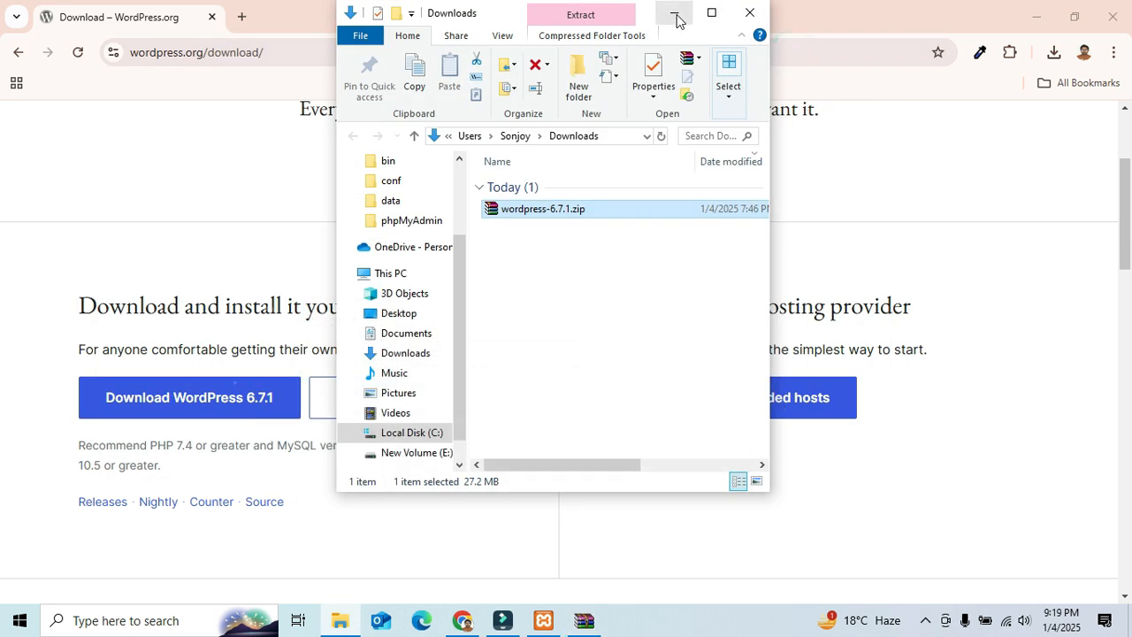
{"action": "left_click", "coordinate": [674, 16]}
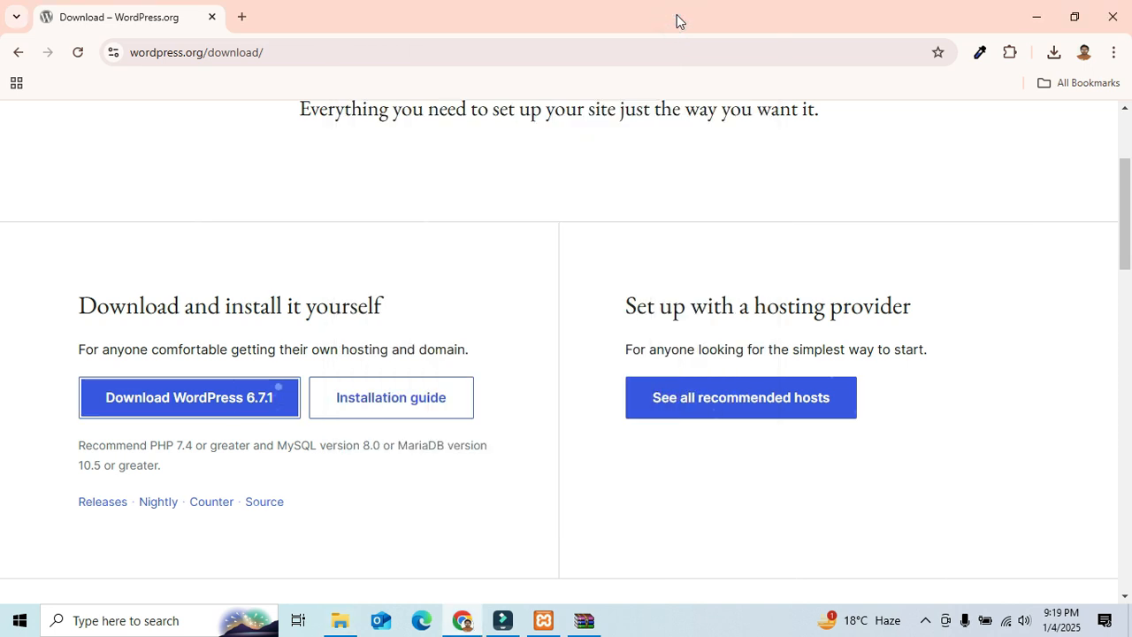
Step: Place the extracted wordpress folder at the desktop's top and open the XAMPP installation folder
{"action": "left_click", "coordinate": [1023, 9]}
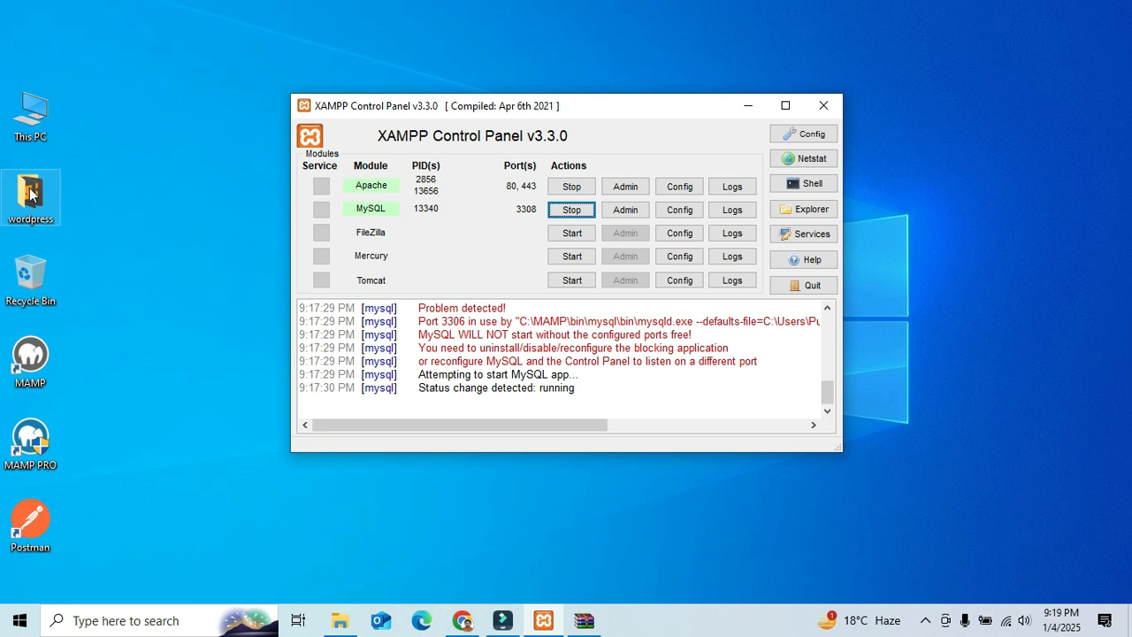
{"action": "left_click_drag", "start_coordinate": [31, 194], "coordinate": [156, 37]}
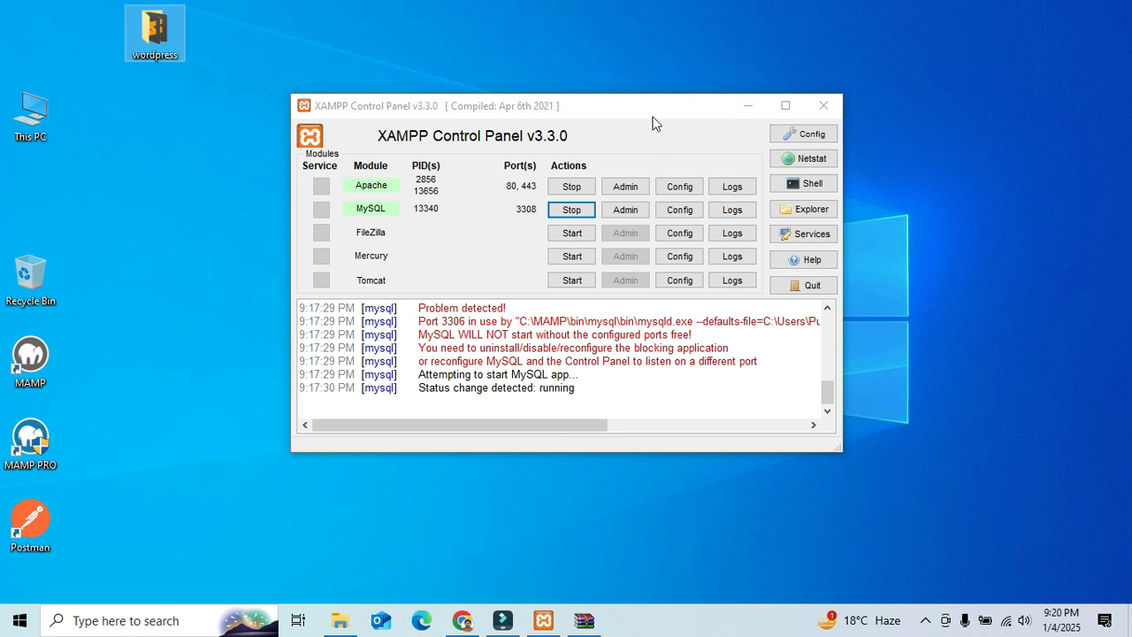
{"action": "left_click", "coordinate": [816, 217]}
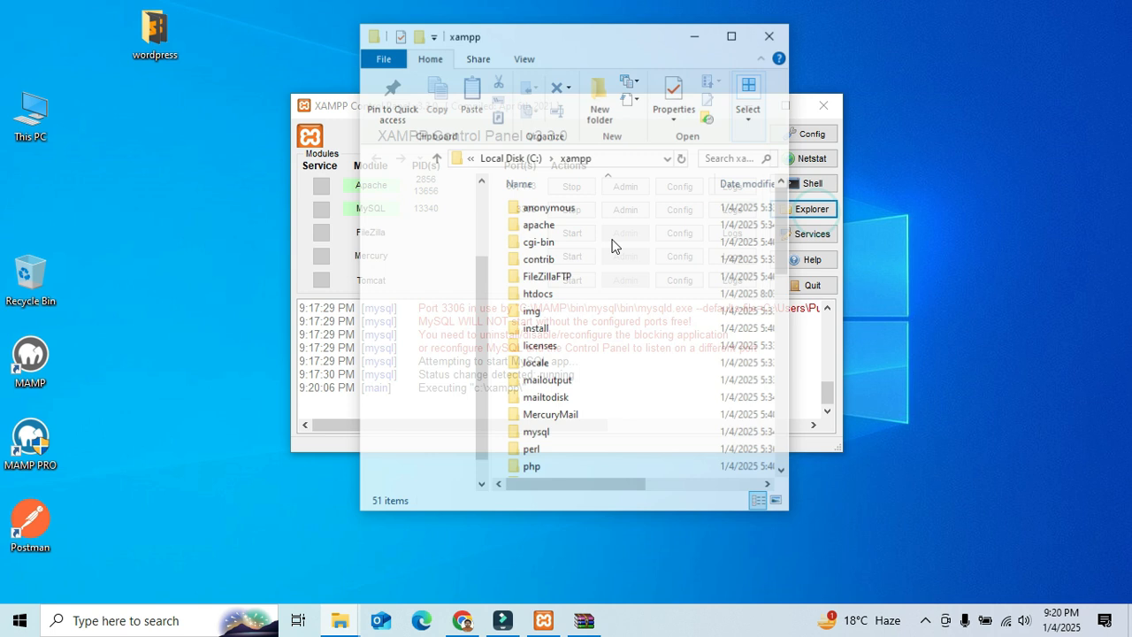
{"action": "scroll", "coordinate": [608, 332], "scroll_direction": "down", "scroll_amount": 2}
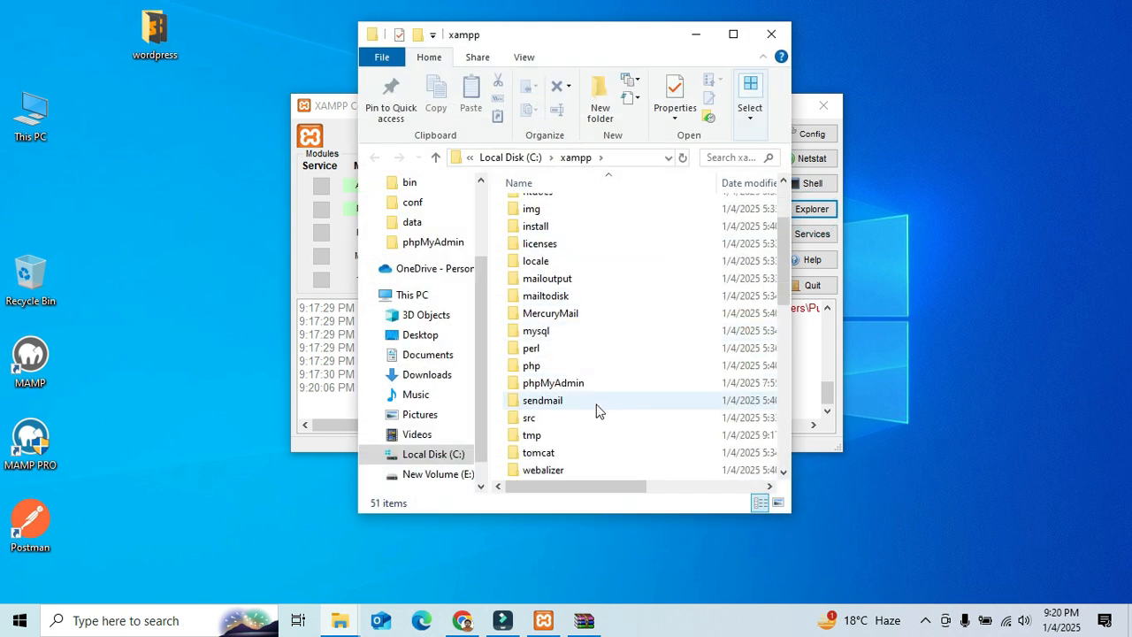
{"action": "scroll", "coordinate": [596, 407], "scroll_direction": "down", "scroll_amount": 2}
{"action": "scroll", "coordinate": [589, 322], "scroll_direction": "up", "scroll_amount": 2}
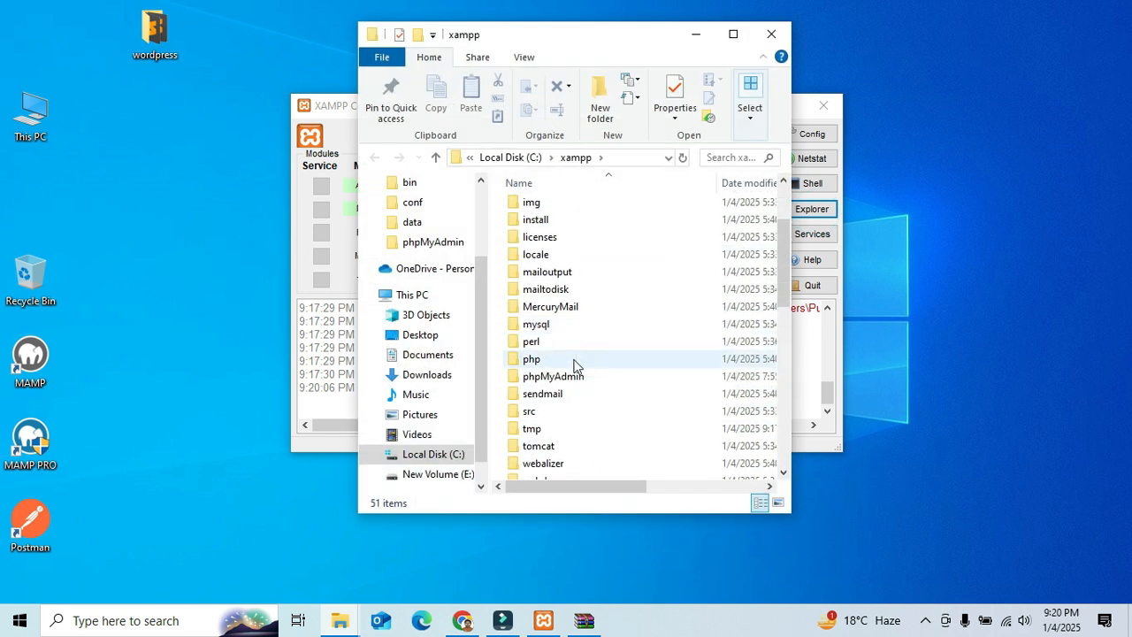
{"action": "scroll", "coordinate": [573, 363], "scroll_direction": "up", "scroll_amount": 1}
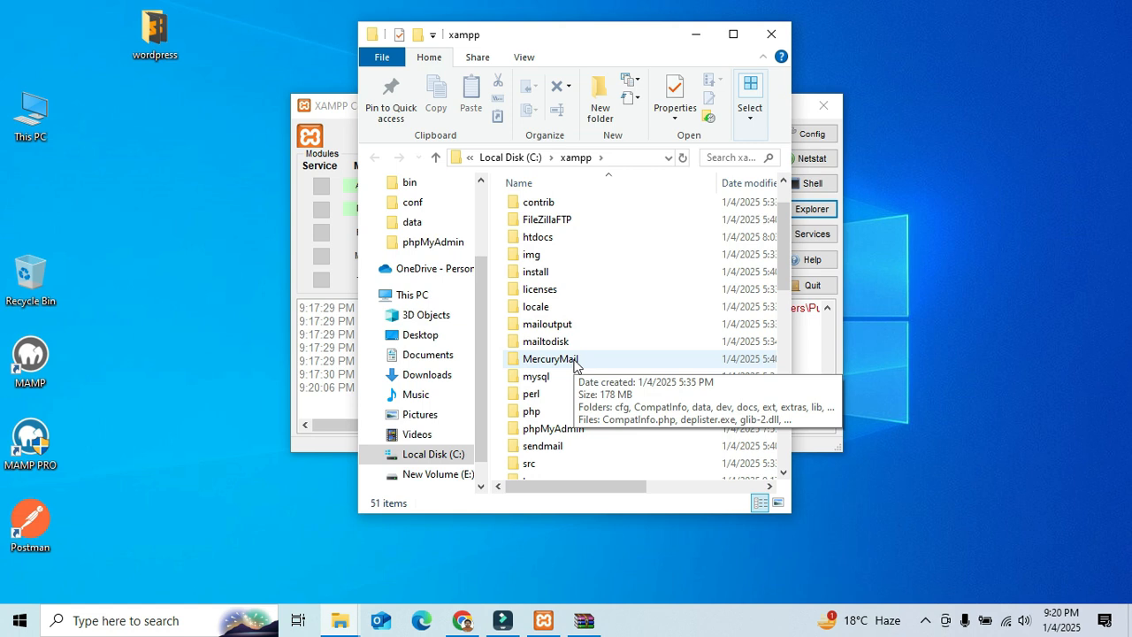
Step: Open htdocs and delete all eight of its default items
{"action": "left_click", "coordinate": [571, 239]}
{"action": "double_click", "coordinate": [571, 238]}
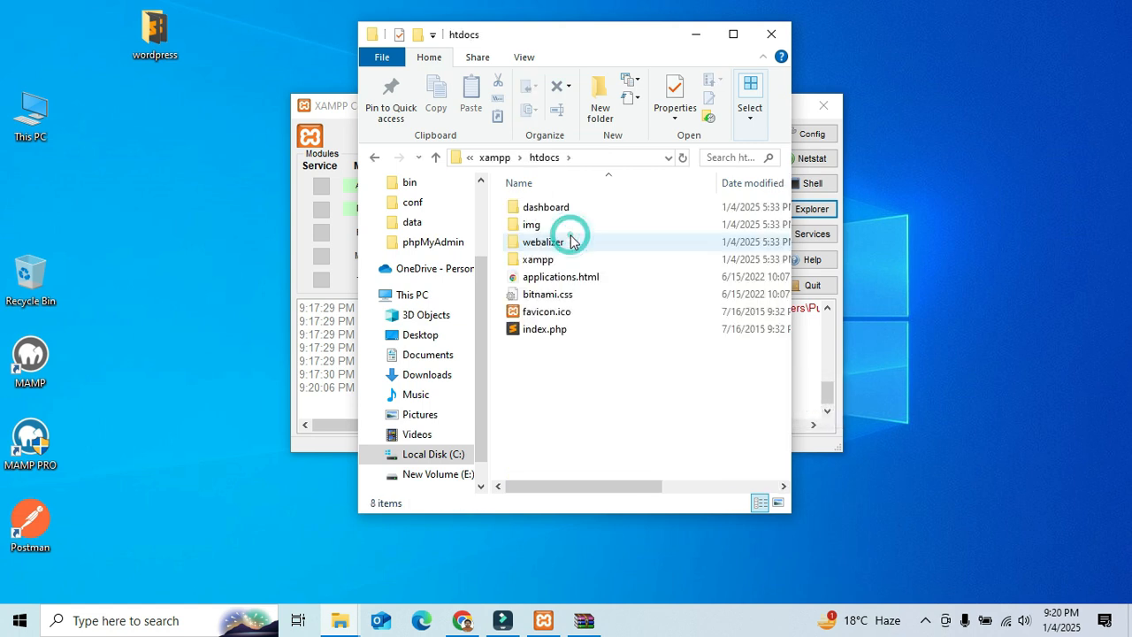
{"action": "left_click_drag", "start_coordinate": [593, 382], "coordinate": [566, 203]}
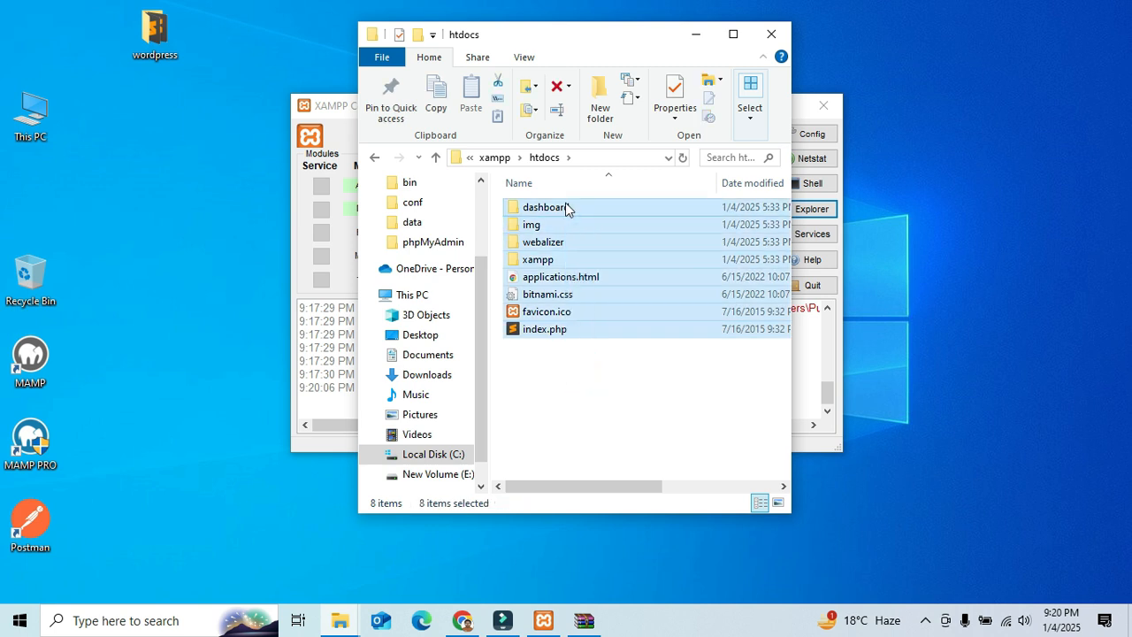
{"action": "key", "text": "Delete"}
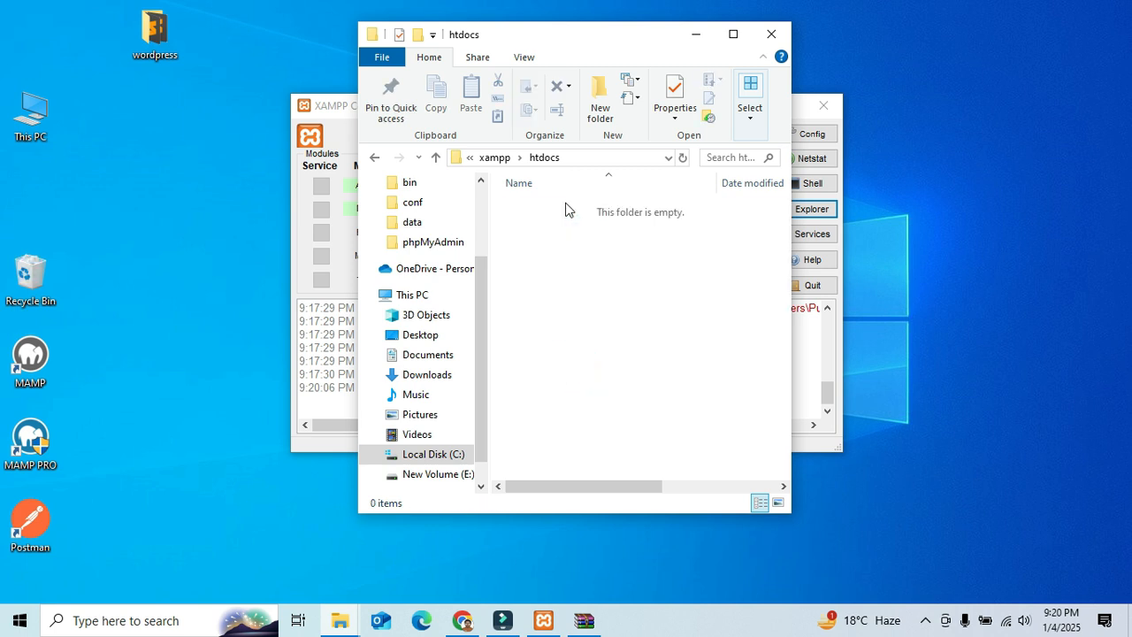
Step: Move all 19 files from the desktop wordpress folder into htdocs
{"action": "left_click", "coordinate": [155, 34]}
{"action": "double_click", "coordinate": [156, 33]}
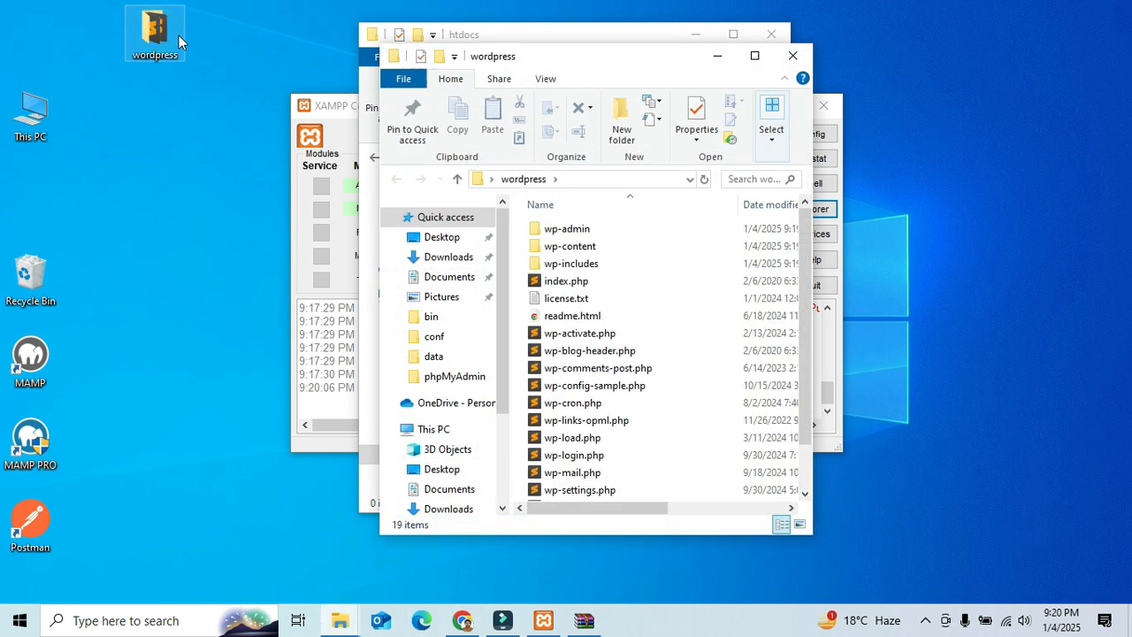
{"action": "left_click_drag", "start_coordinate": [593, 64], "coordinate": [182, 134]}
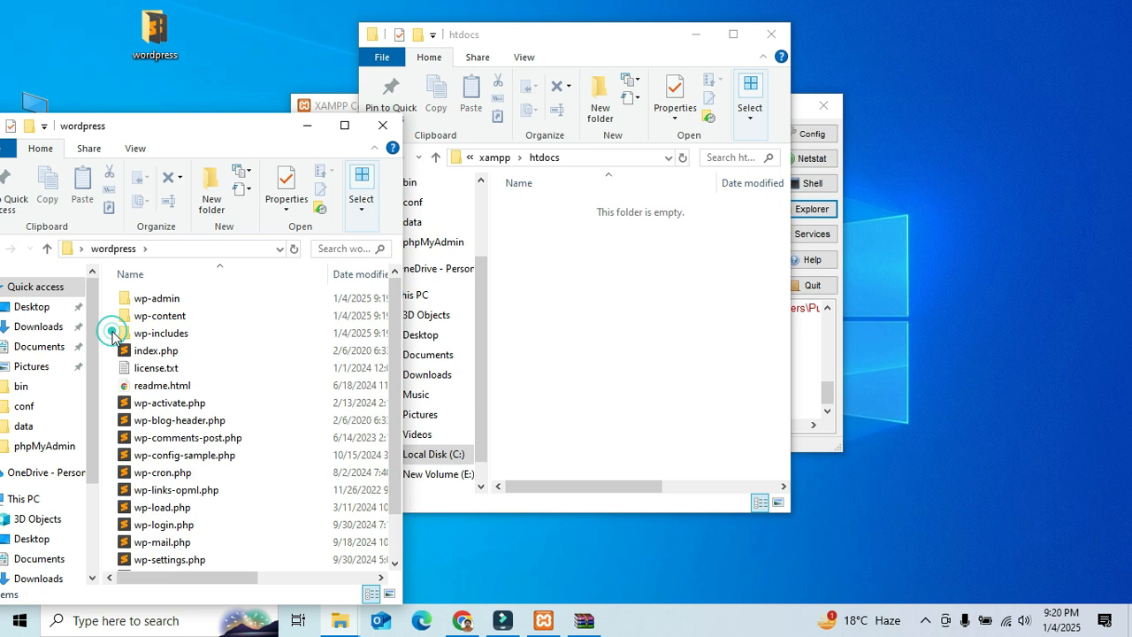
{"action": "key", "text": "ctrl+a"}
{"action": "left_click_drag", "start_coordinate": [221, 350], "coordinate": [652, 326]}
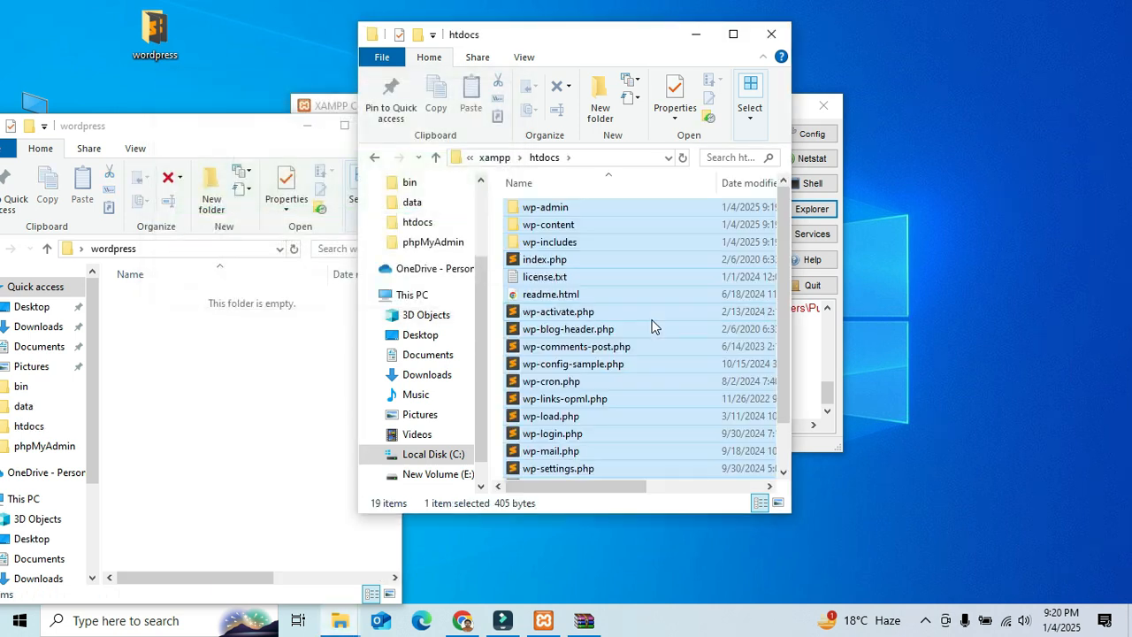
Step: Close the emptied wordpress window and the htdocs window
{"action": "left_click", "coordinate": [240, 123]}
{"action": "left_click", "coordinate": [382, 127]}
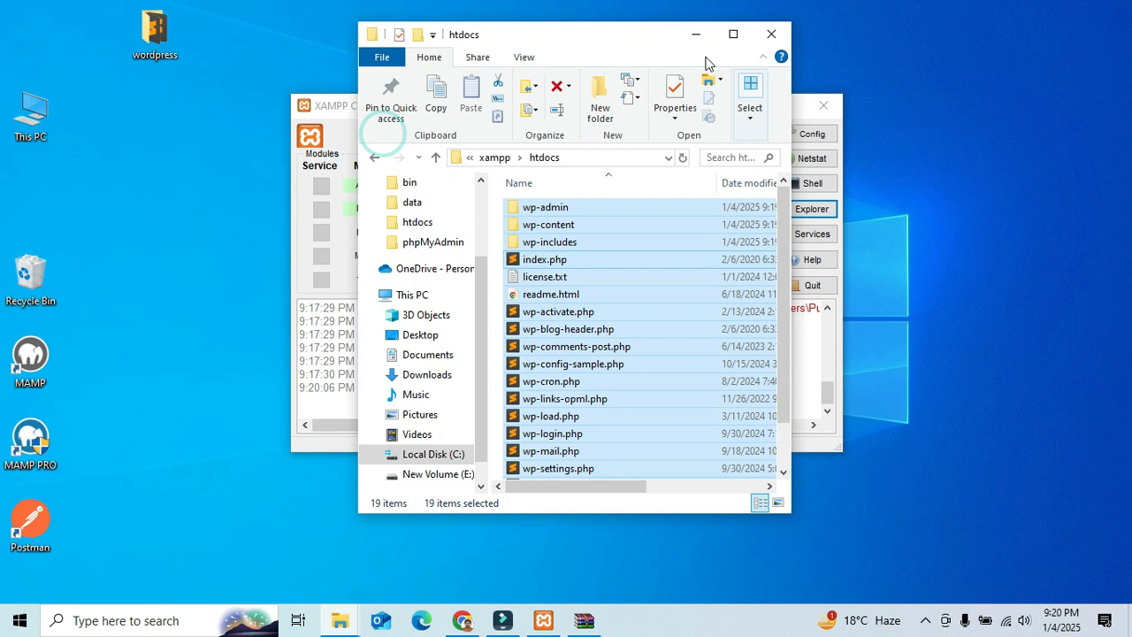
{"action": "left_click", "coordinate": [694, 40]}
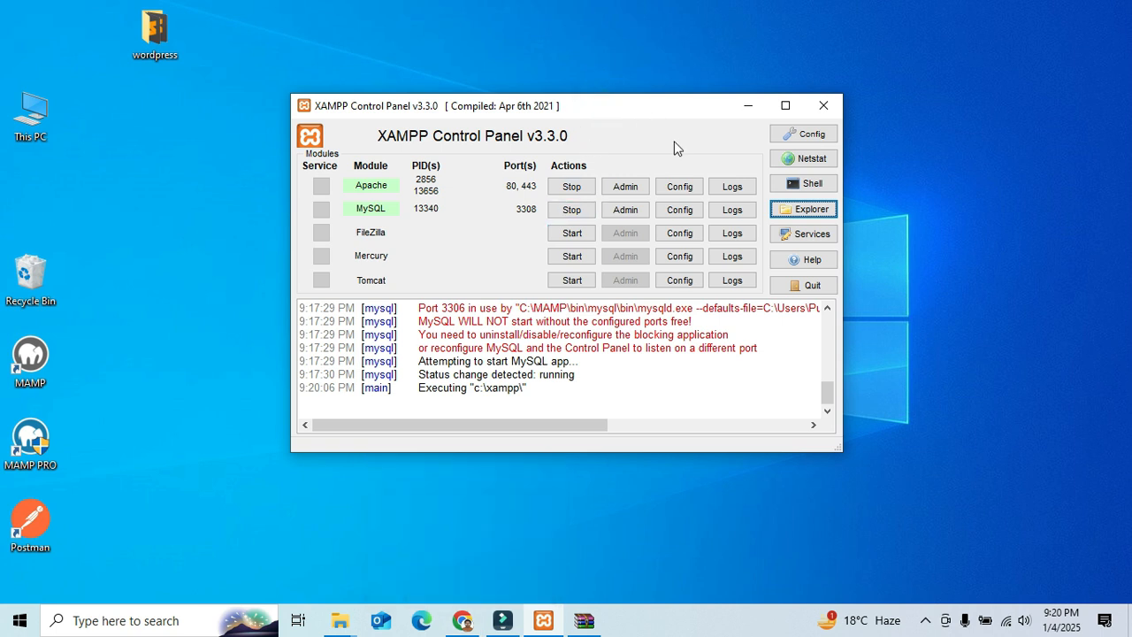
Step: Load localhost in Chrome to reach the WordPress language setup page, then bring XAMPP forward
{"action": "left_click", "coordinate": [462, 620]}
{"action": "left_click", "coordinate": [325, 44]}
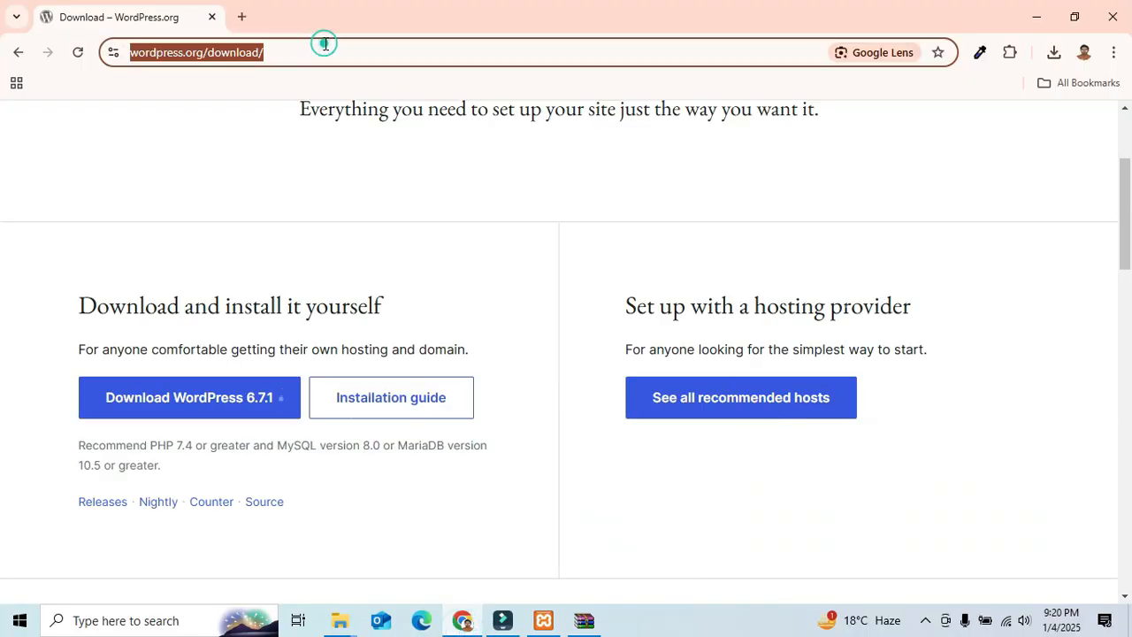
{"action": "type", "text": "loc"}
{"action": "key", "text": "Return"}
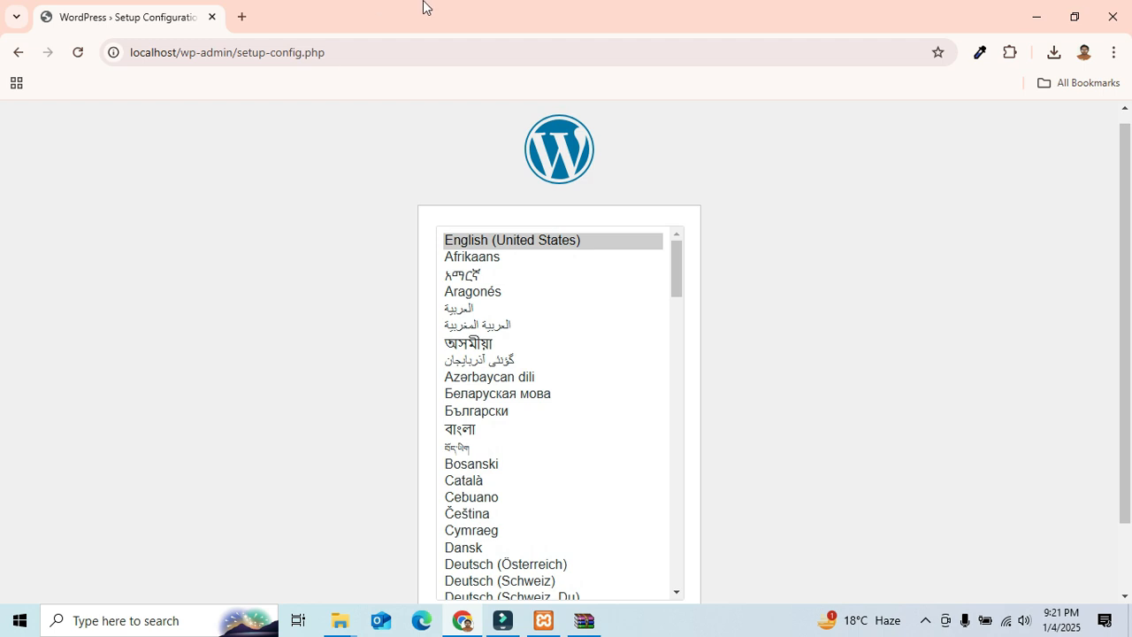
{"action": "scroll", "coordinate": [295, 271], "scroll_direction": "down", "scroll_amount": 1}
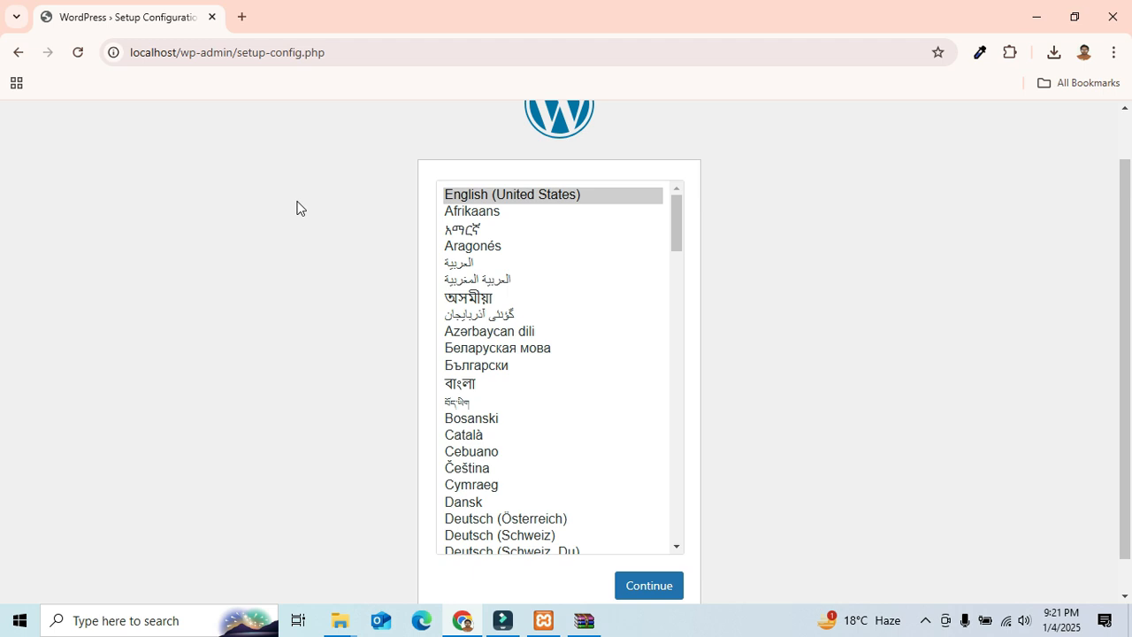
{"action": "scroll", "coordinate": [297, 208], "scroll_direction": "down", "scroll_amount": 1}
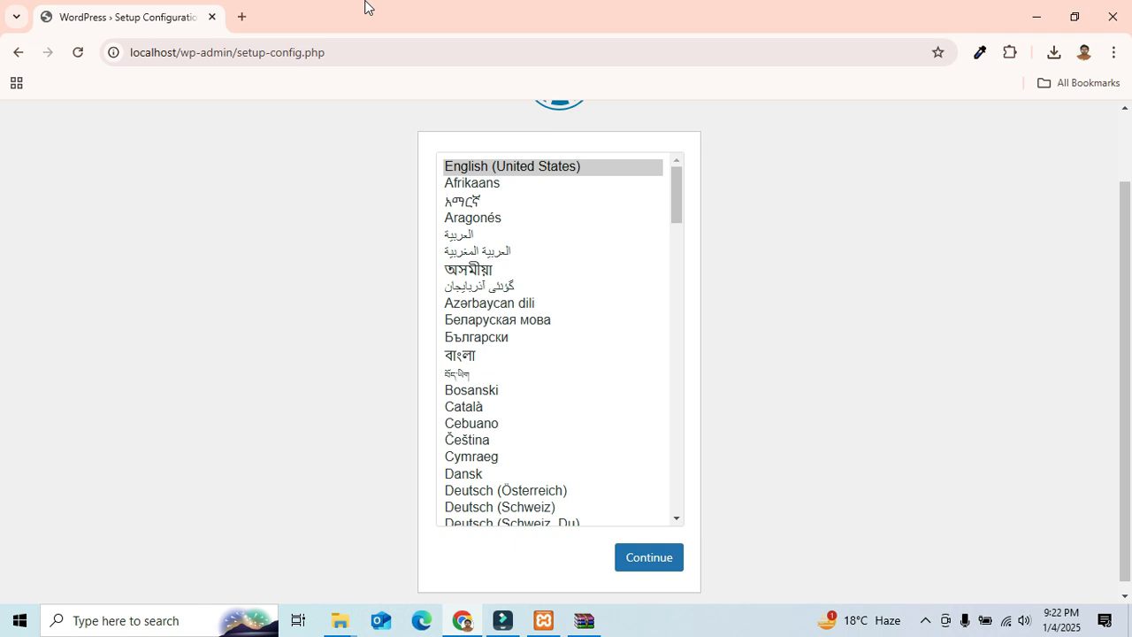
{"action": "left_click", "coordinate": [543, 620]}
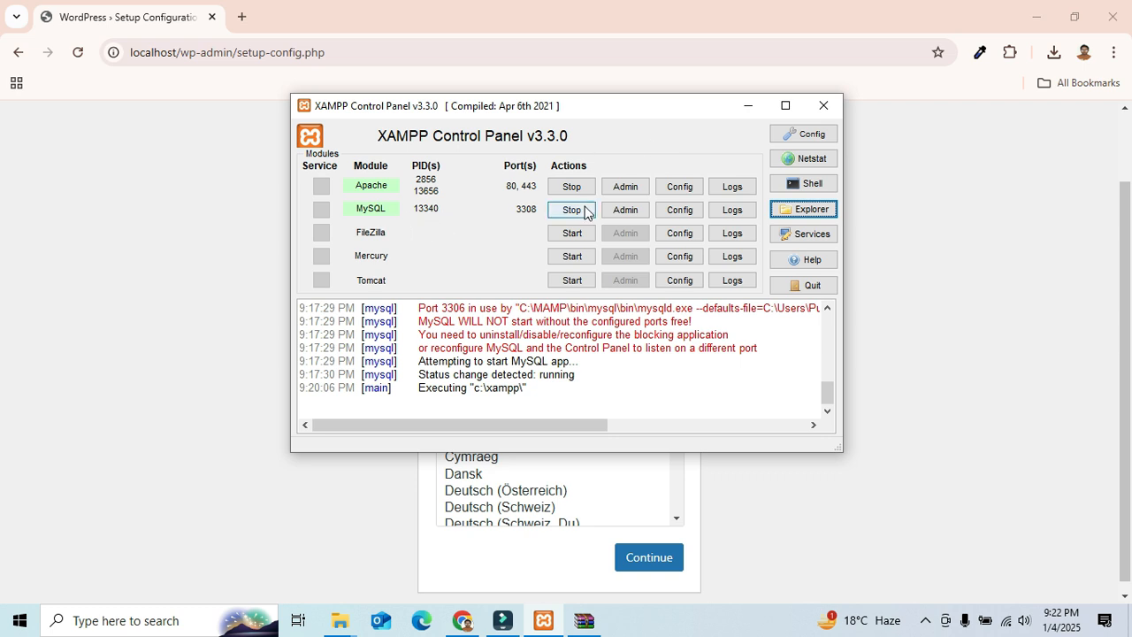
Step: Open phpMyAdmin via MySQL Admin and advance WordPress setup in English (United States) to the database form
{"action": "left_click", "coordinate": [621, 212]}
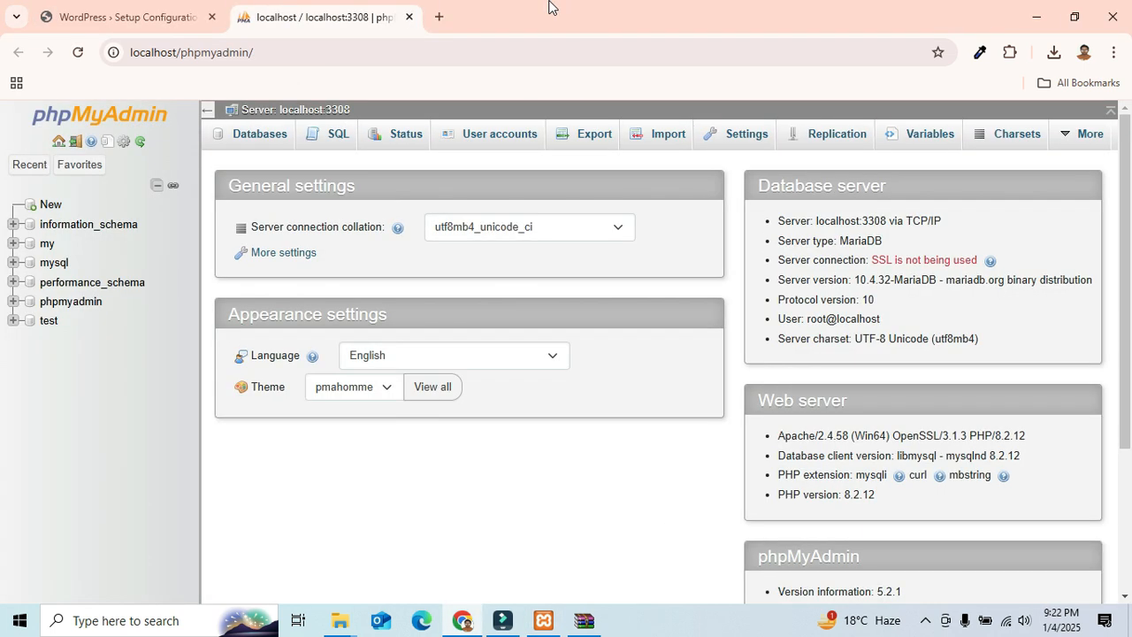
{"action": "left_click", "coordinate": [117, 16]}
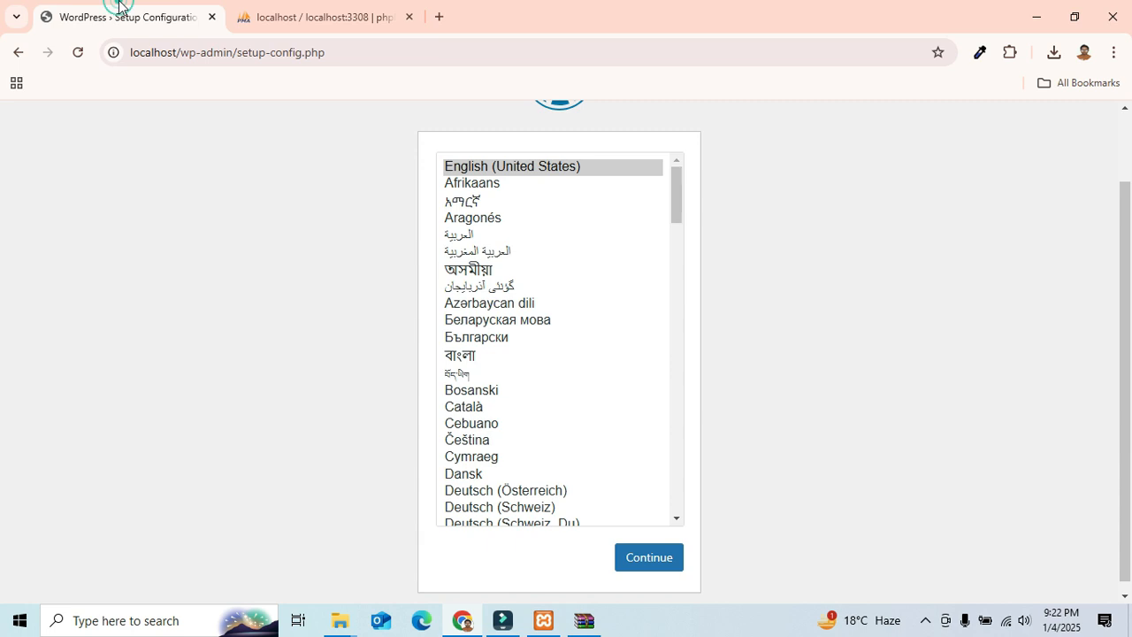
{"action": "scroll", "coordinate": [279, 270], "scroll_direction": "down", "scroll_amount": 1}
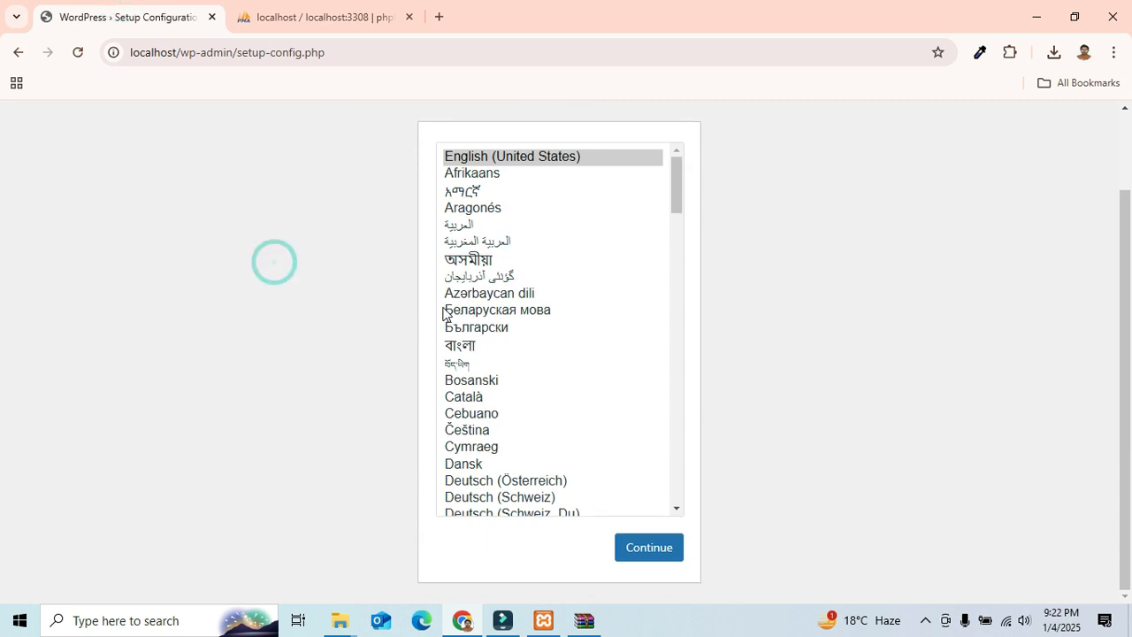
{"action": "left_click", "coordinate": [656, 559]}
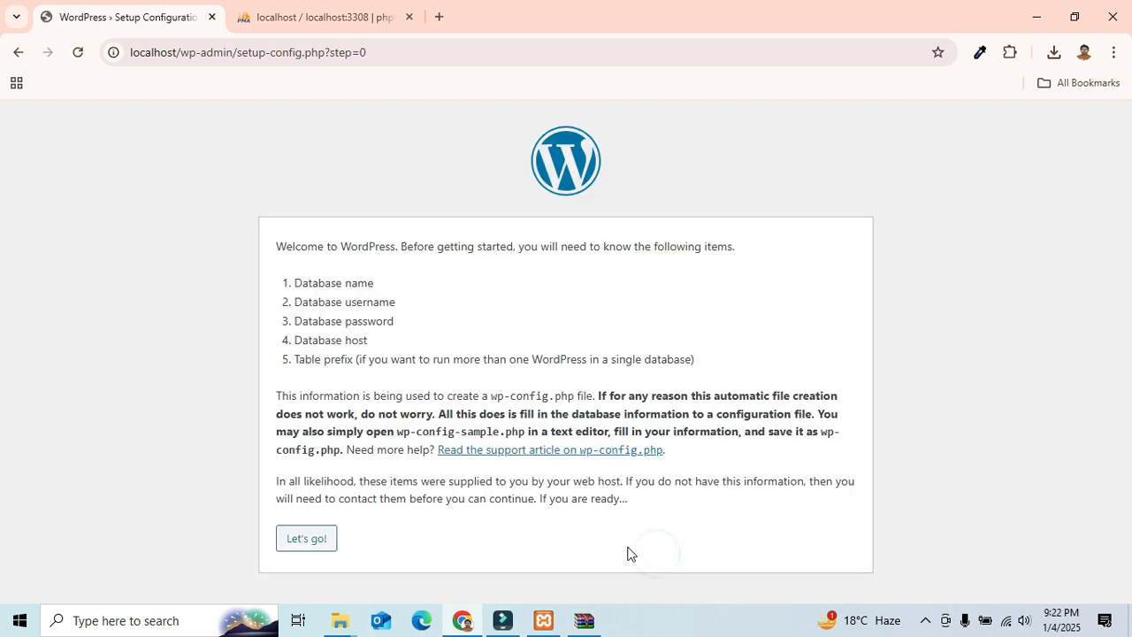
{"action": "left_click", "coordinate": [305, 550]}
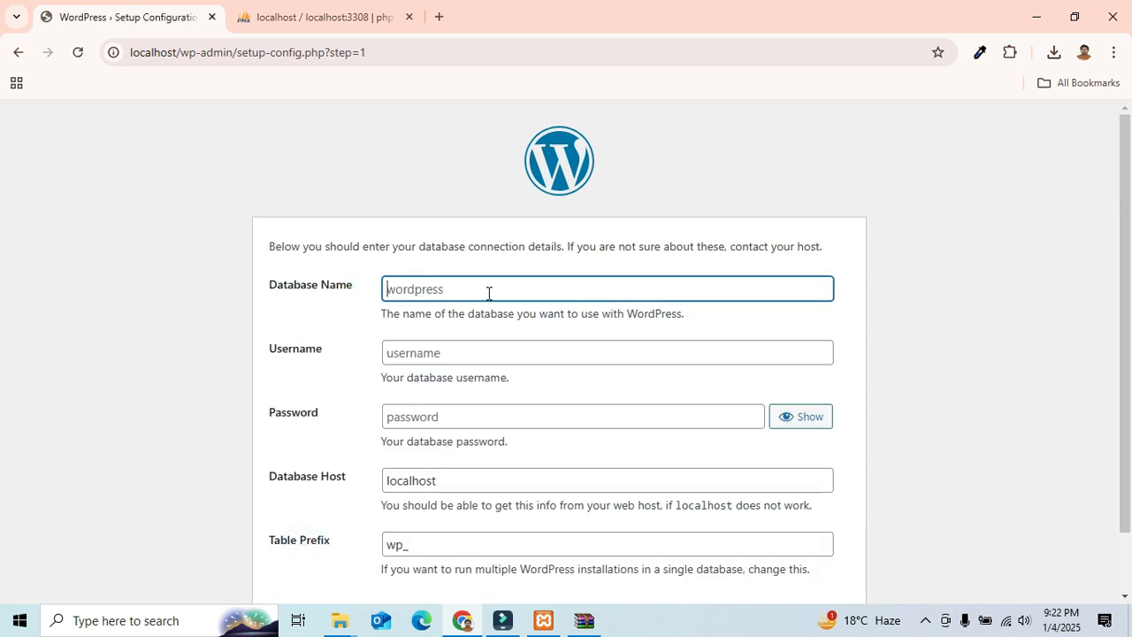
Step: Enter 'wordpress' as the Database Name in the setup form, then go to phpMyAdmin
{"action": "left_click", "coordinate": [487, 292]}
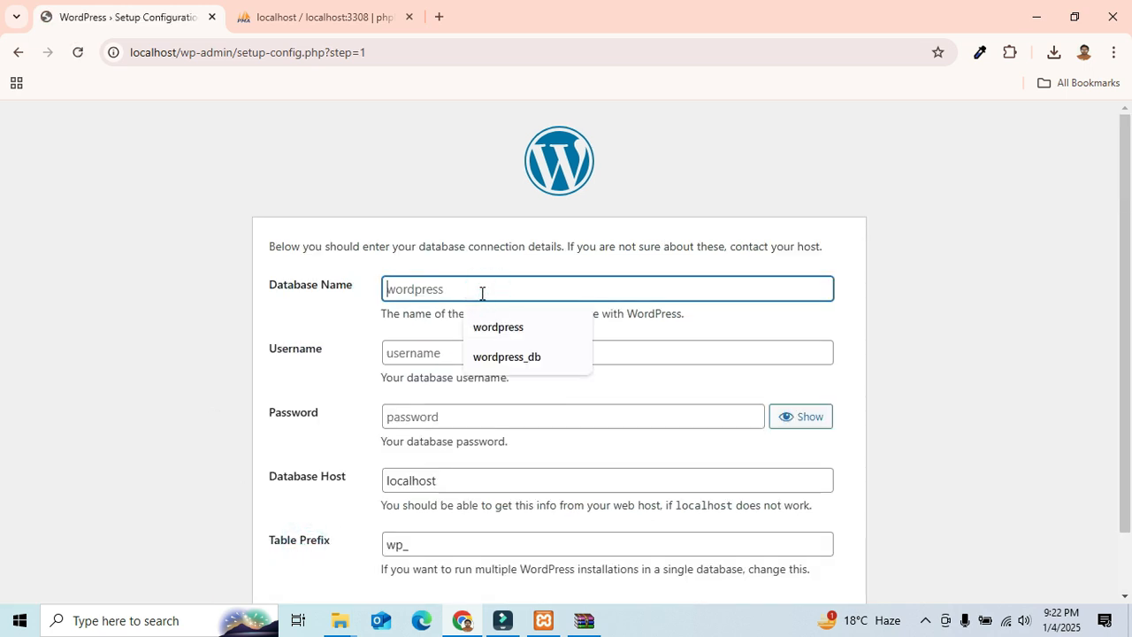
{"action": "type", "text": "wordpress"}
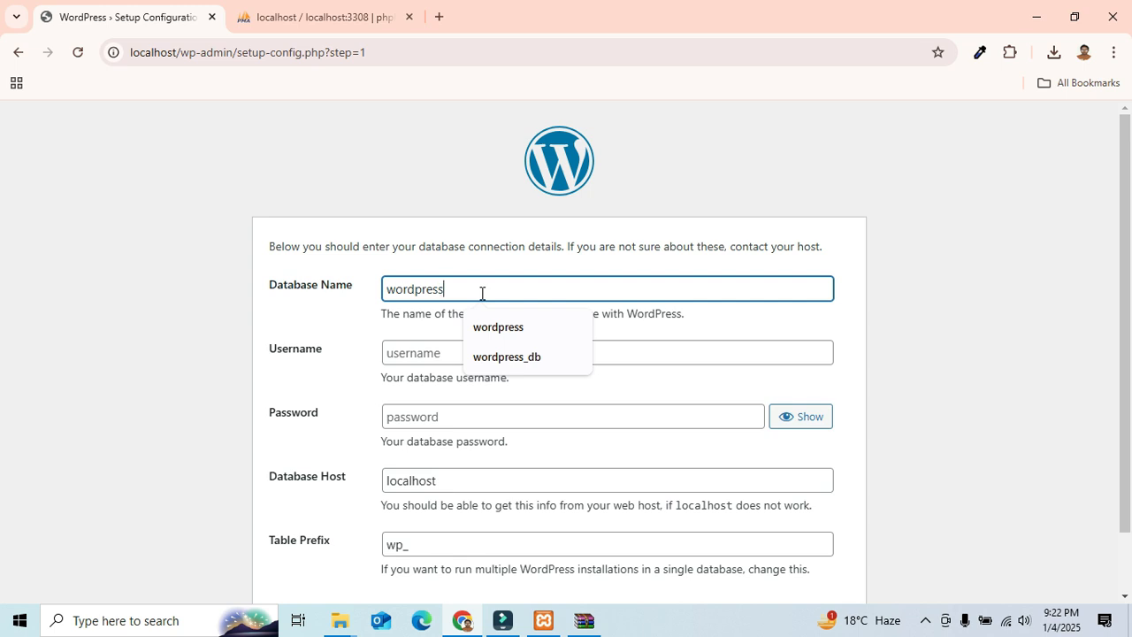
{"action": "double_click", "coordinate": [482, 292]}
{"action": "key", "text": "ctrl+c"}
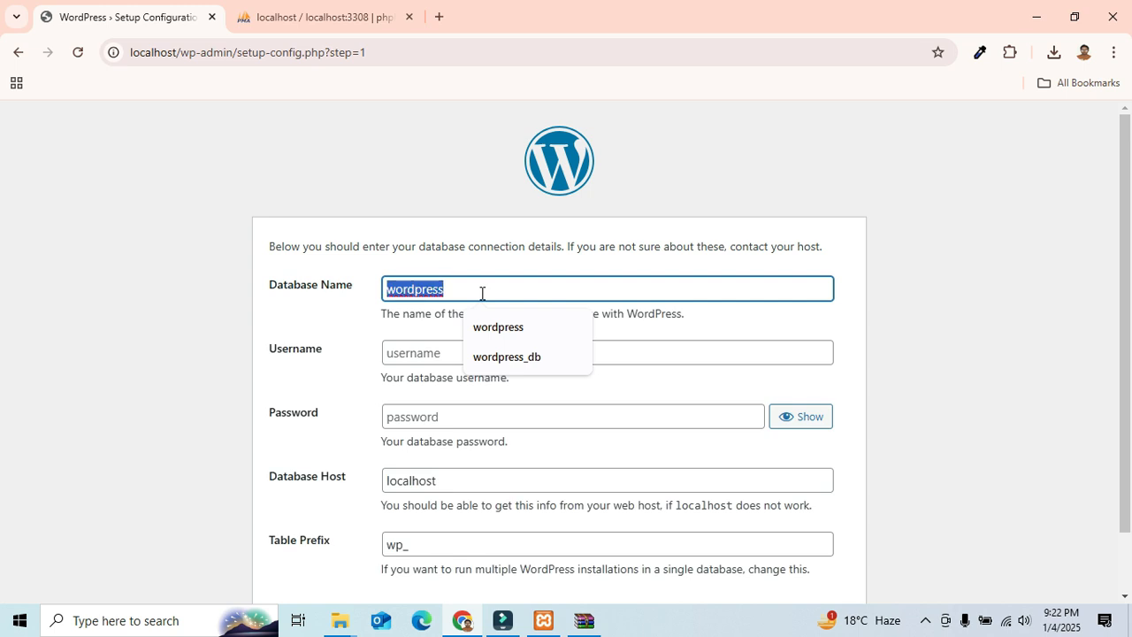
{"action": "left_click", "coordinate": [319, 16]}
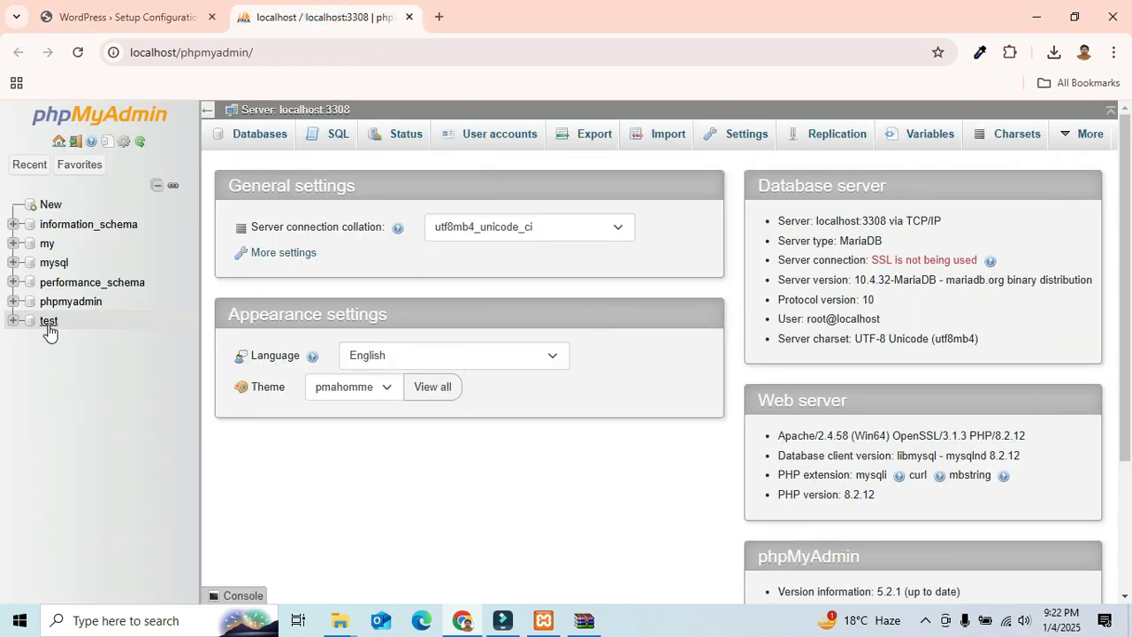
Step: Create an empty 'wordpress' database in phpMyAdmin and return to the setup form
{"action": "left_click", "coordinate": [51, 205]}
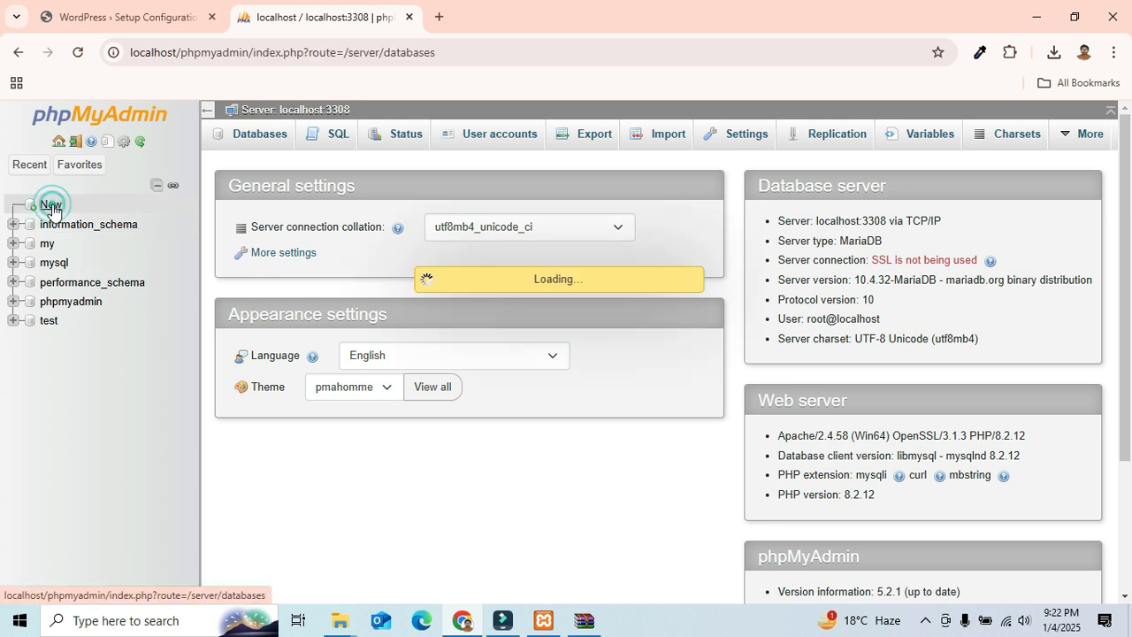
{"action": "left_click", "coordinate": [328, 271]}
{"action": "key", "text": "ctrl+v"}
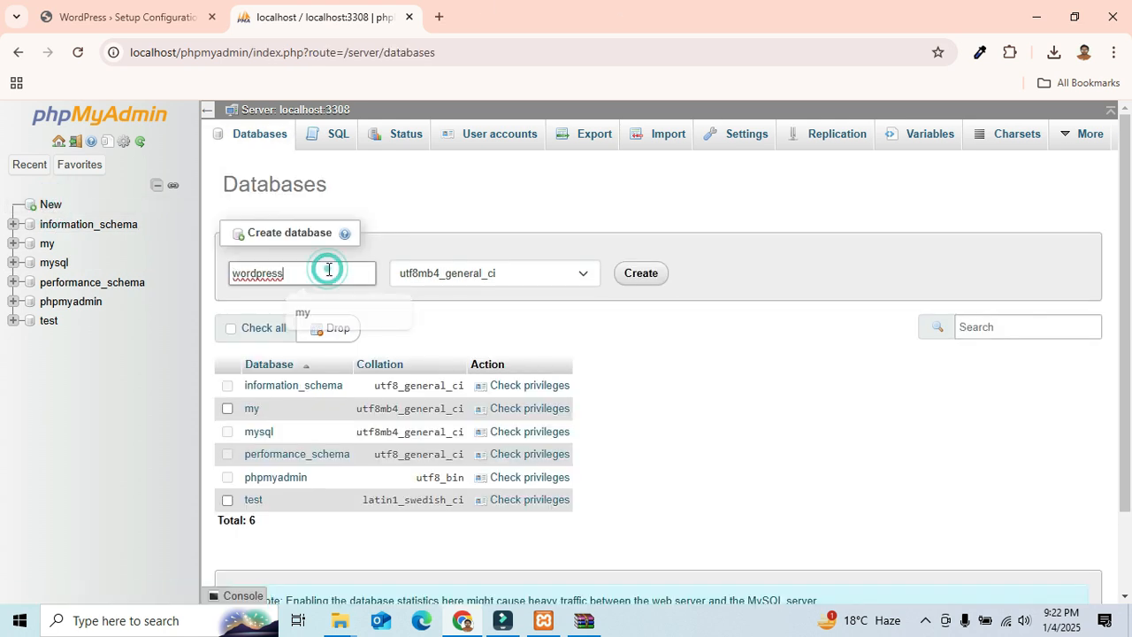
{"action": "left_click", "coordinate": [642, 277]}
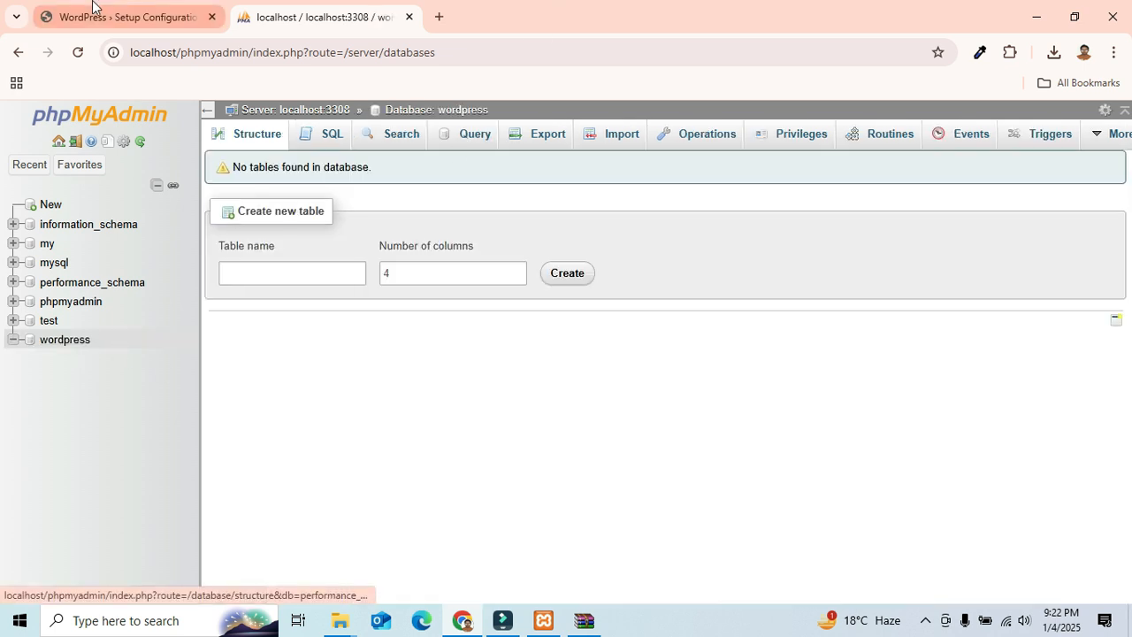
{"action": "left_click", "coordinate": [93, 13]}
{"action": "left_click", "coordinate": [142, 326]}
Step: Set the database Username to root, select Database Host, and bring XAMPP Control Panel forward
{"action": "scroll", "coordinate": [414, 303], "scroll_direction": "down", "scroll_amount": 1}
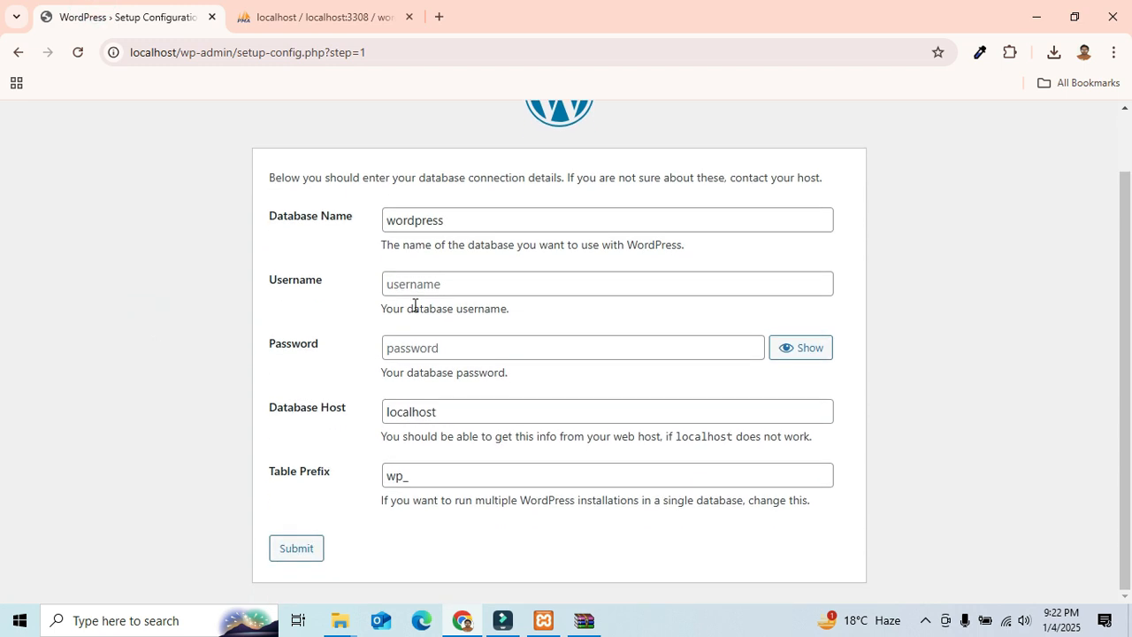
{"action": "left_click", "coordinate": [435, 284]}
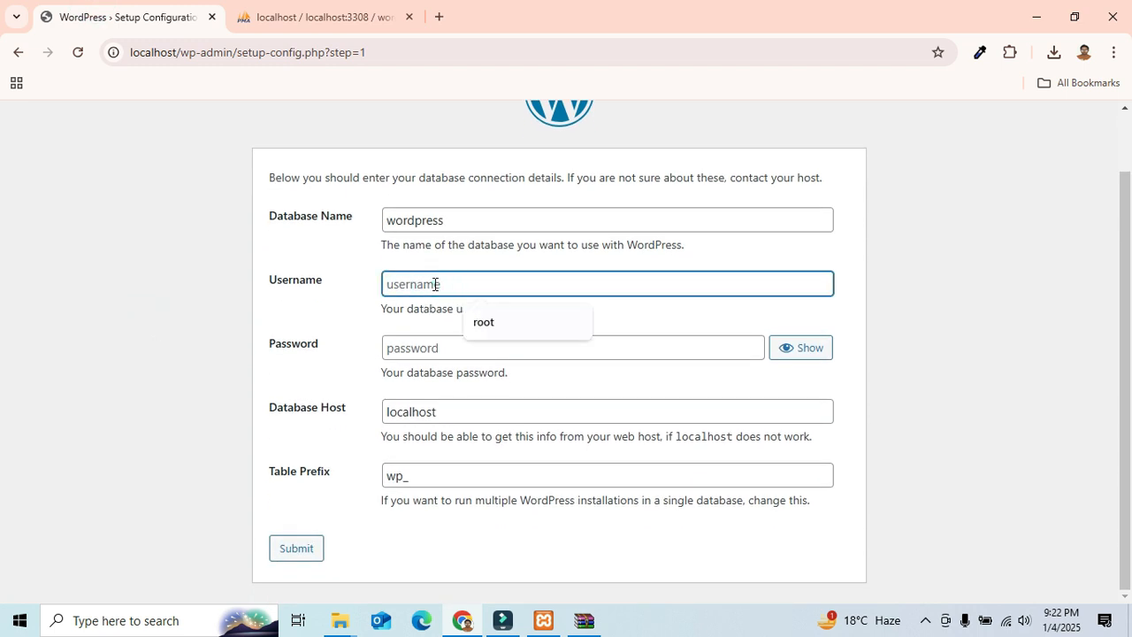
{"action": "type", "text": "root"}
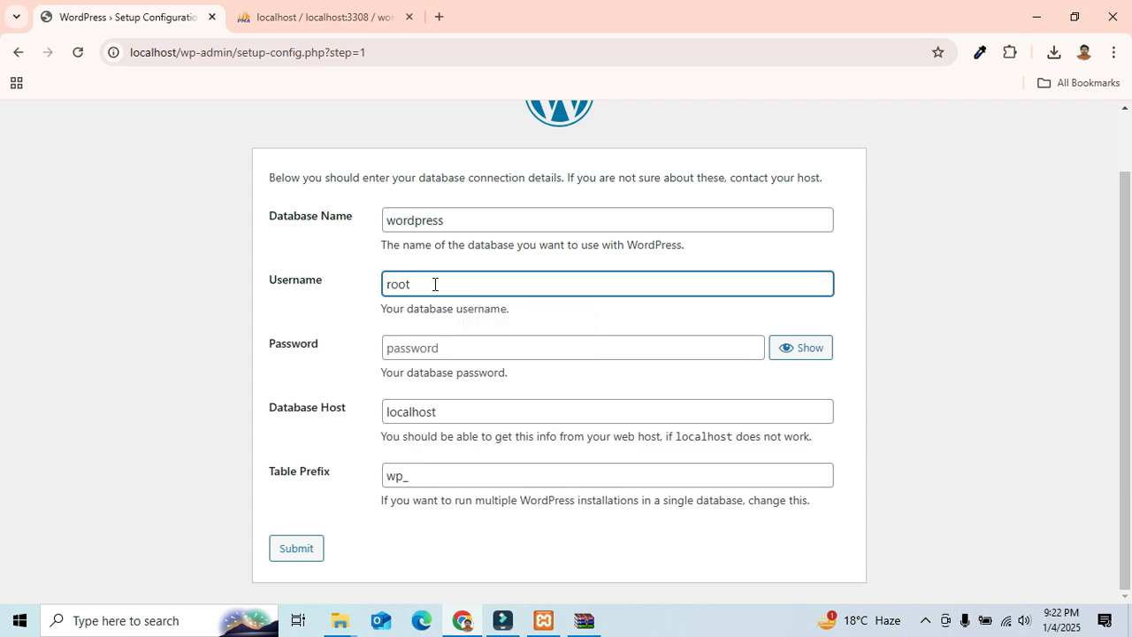
{"action": "left_click", "coordinate": [306, 326]}
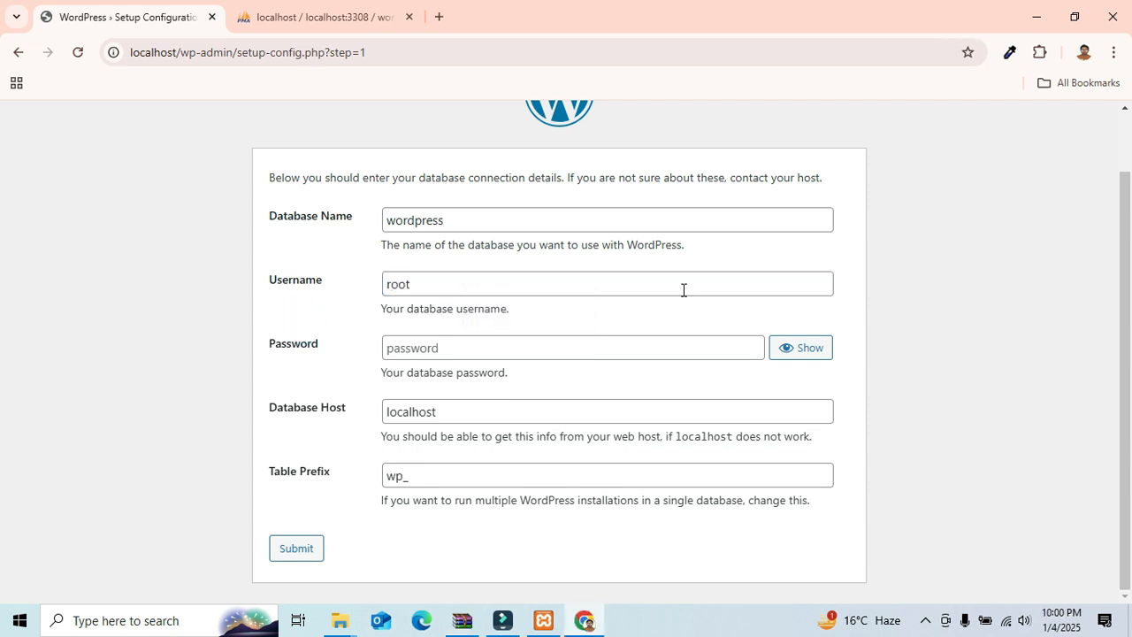
{"action": "left_click", "coordinate": [458, 412]}
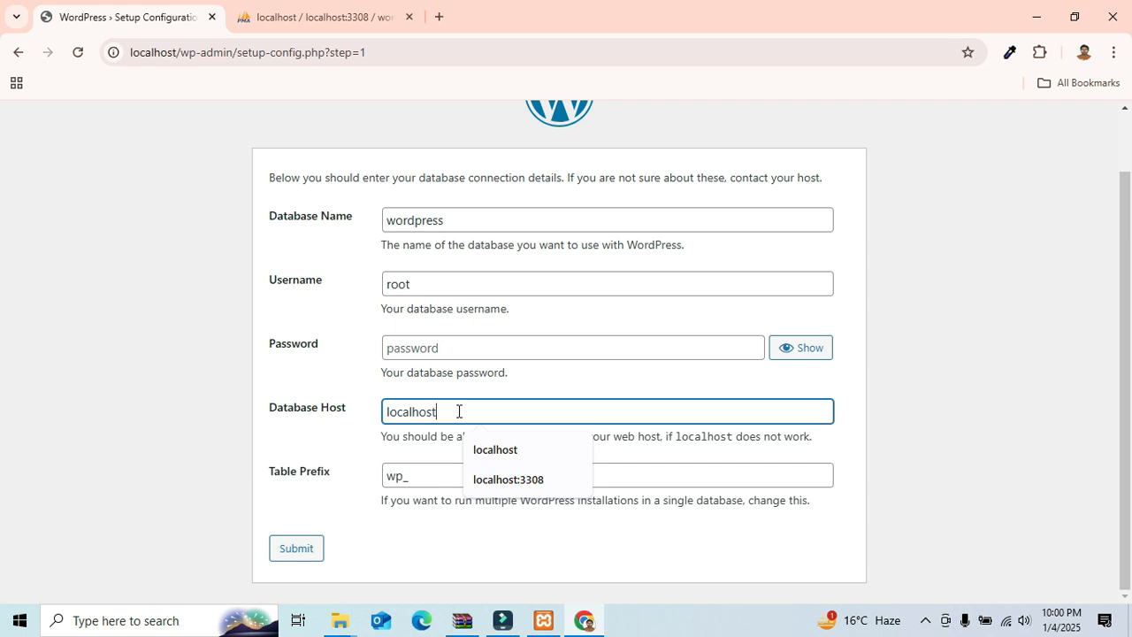
{"action": "left_click", "coordinate": [542, 622]}
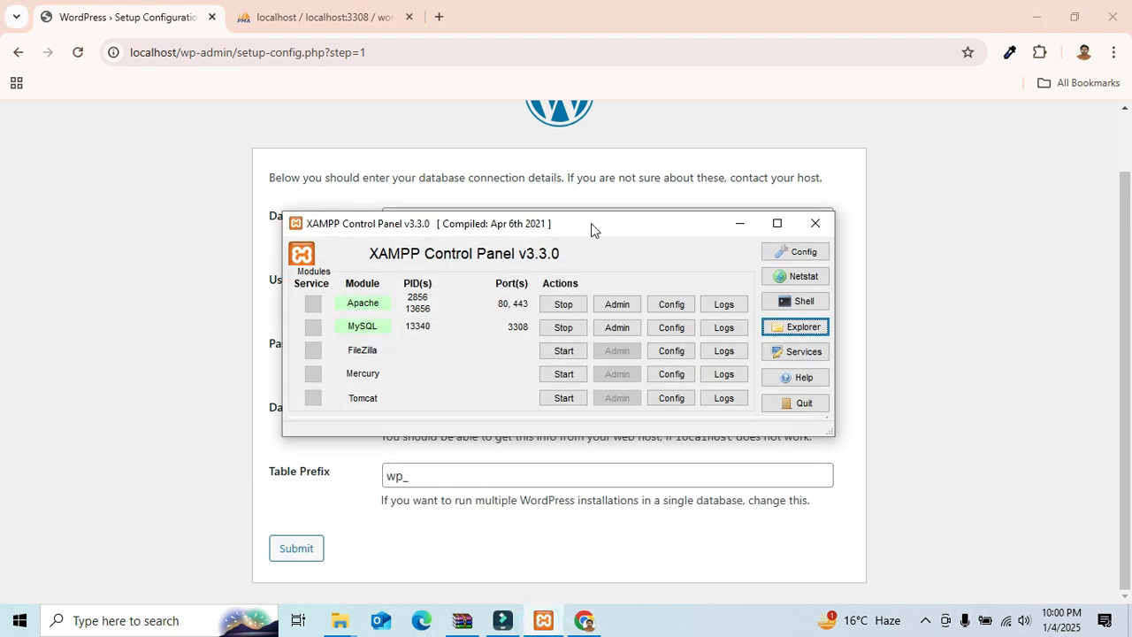
Step: Open phpMyAdmin's config.inc.php from the XAMPP folder in Sublime Text
{"action": "left_click", "coordinate": [794, 327]}
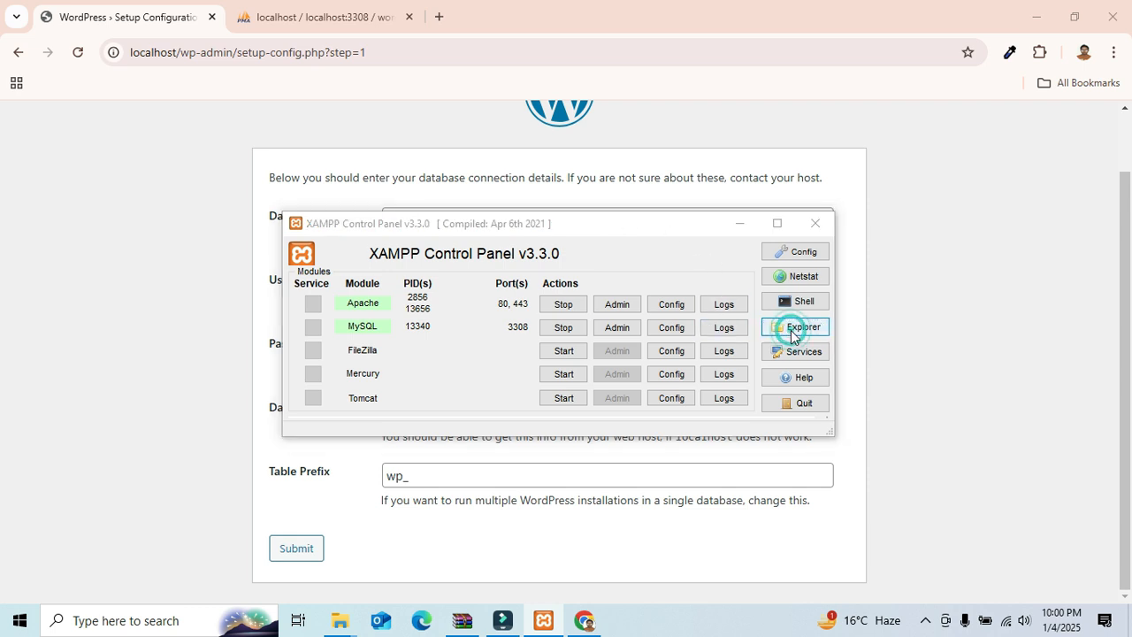
{"action": "scroll", "coordinate": [603, 292], "scroll_direction": "down", "scroll_amount": 1}
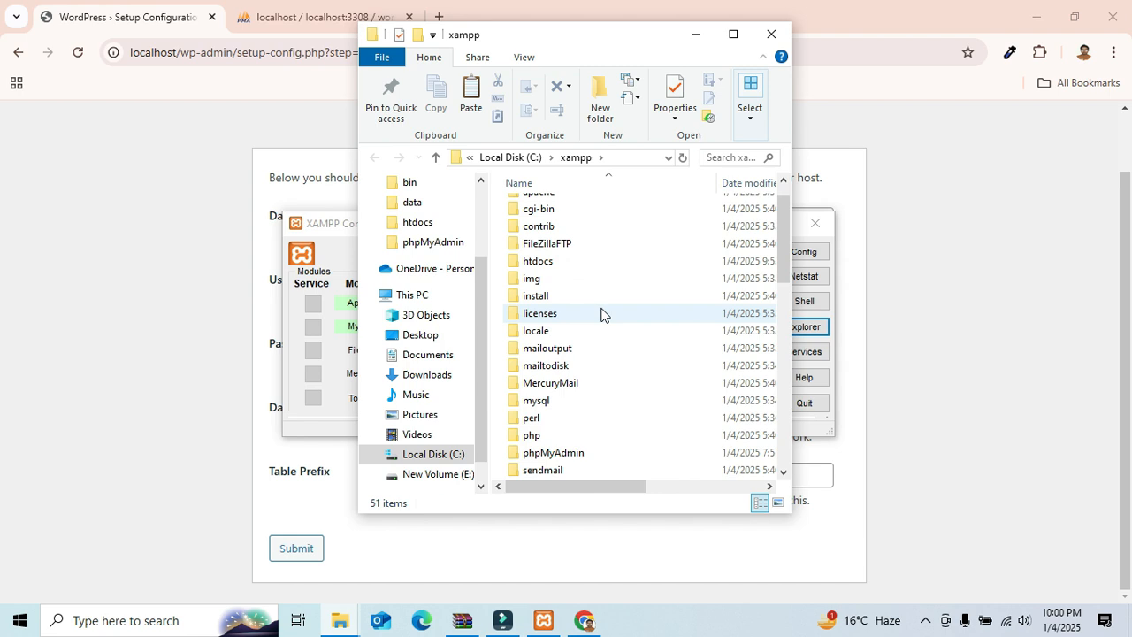
{"action": "scroll", "coordinate": [594, 358], "scroll_direction": "down", "scroll_amount": 2}
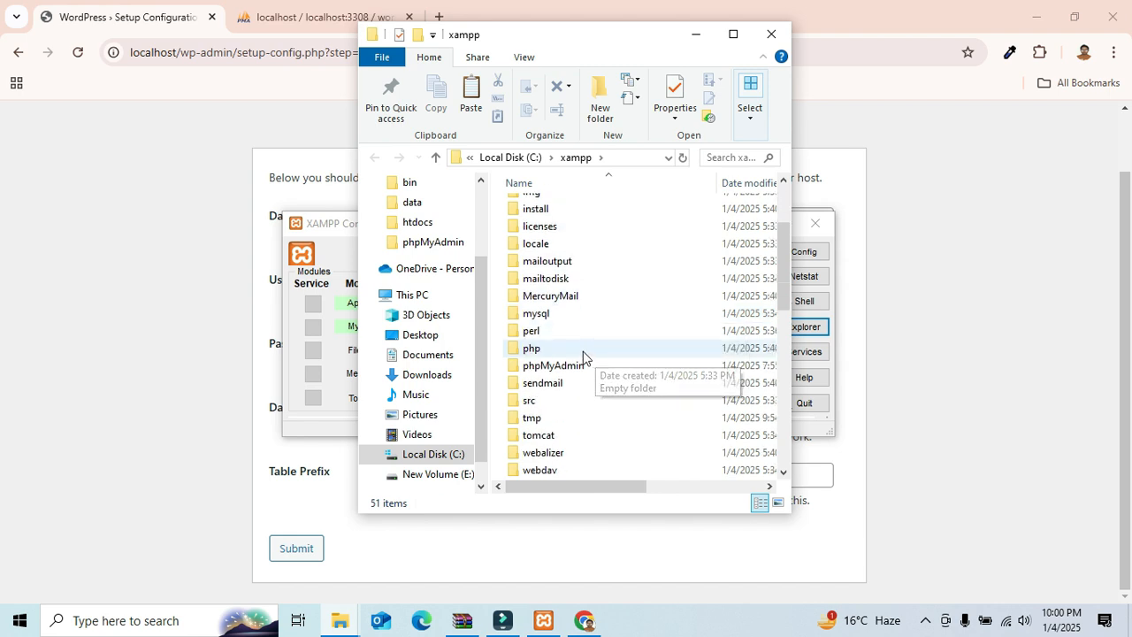
{"action": "double_click", "coordinate": [579, 363]}
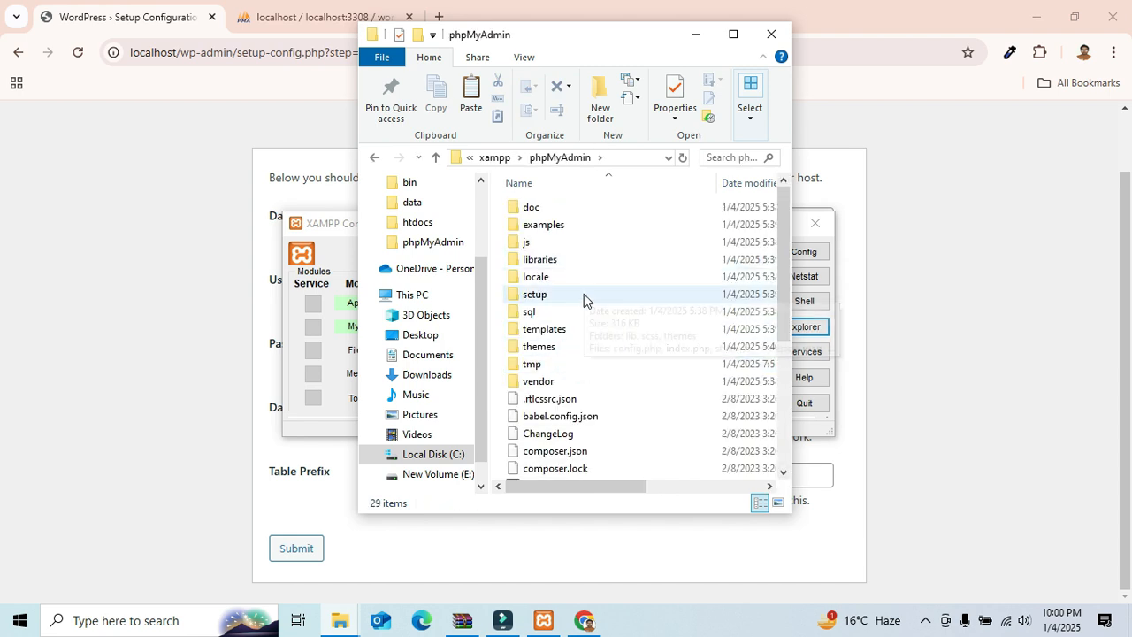
{"action": "scroll", "coordinate": [560, 284], "scroll_direction": "down", "scroll_amount": 2}
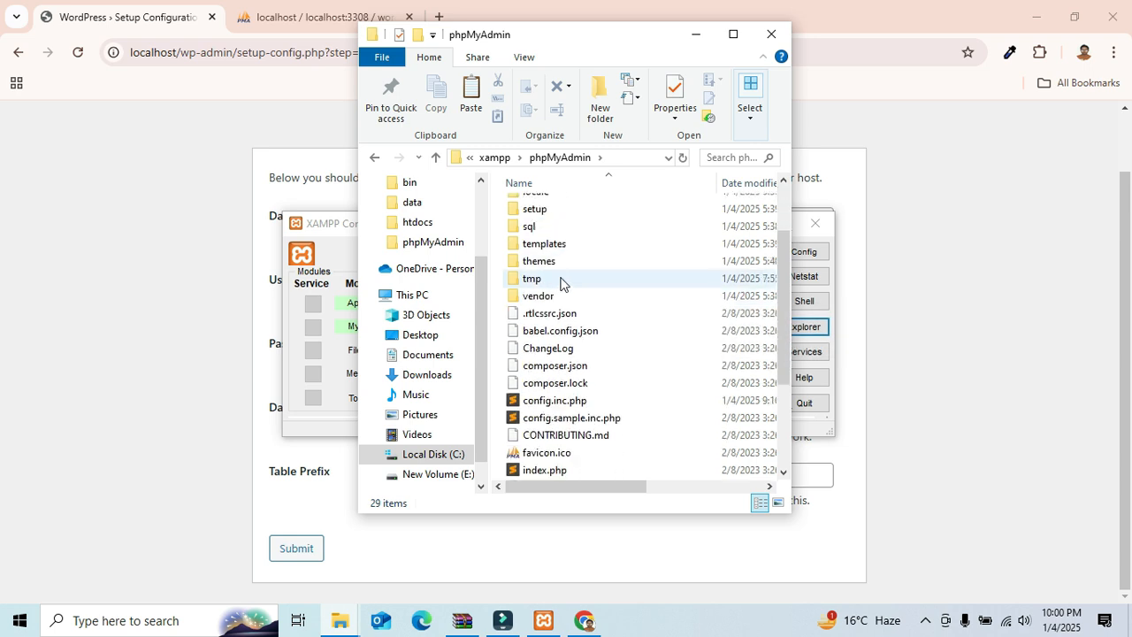
{"action": "double_click", "coordinate": [598, 403]}
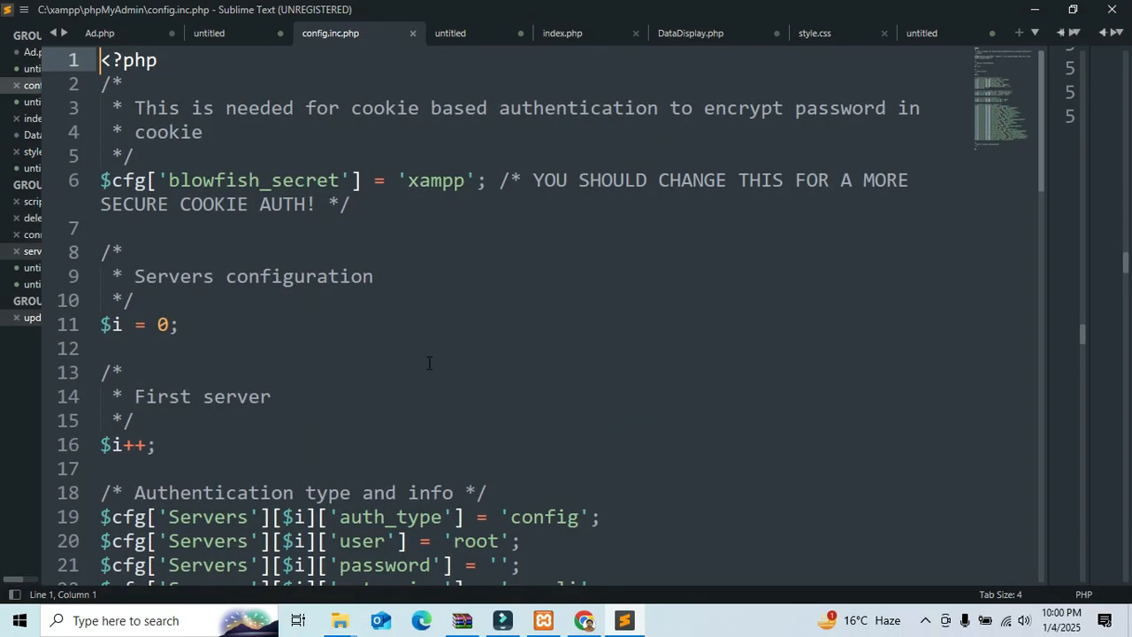
Step: Inspect the config's database user root and host localhost:3308 lines
{"action": "scroll", "coordinate": [403, 352], "scroll_direction": "down", "scroll_amount": 2}
{"action": "double_click", "coordinate": [478, 354]}
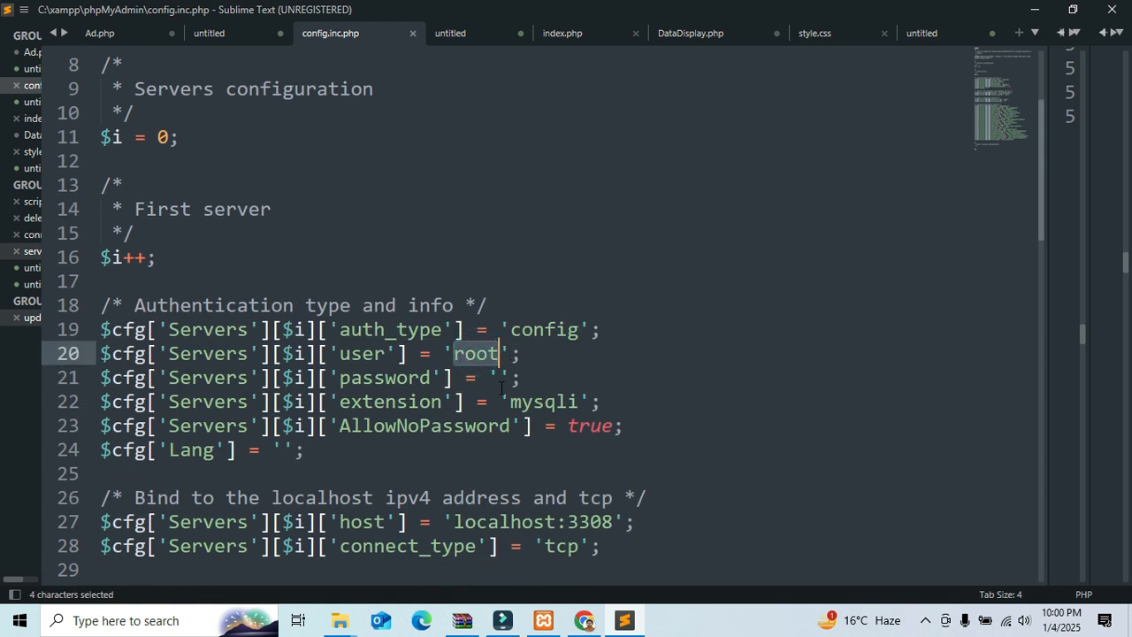
{"action": "scroll", "coordinate": [549, 423], "scroll_direction": "down", "scroll_amount": 1}
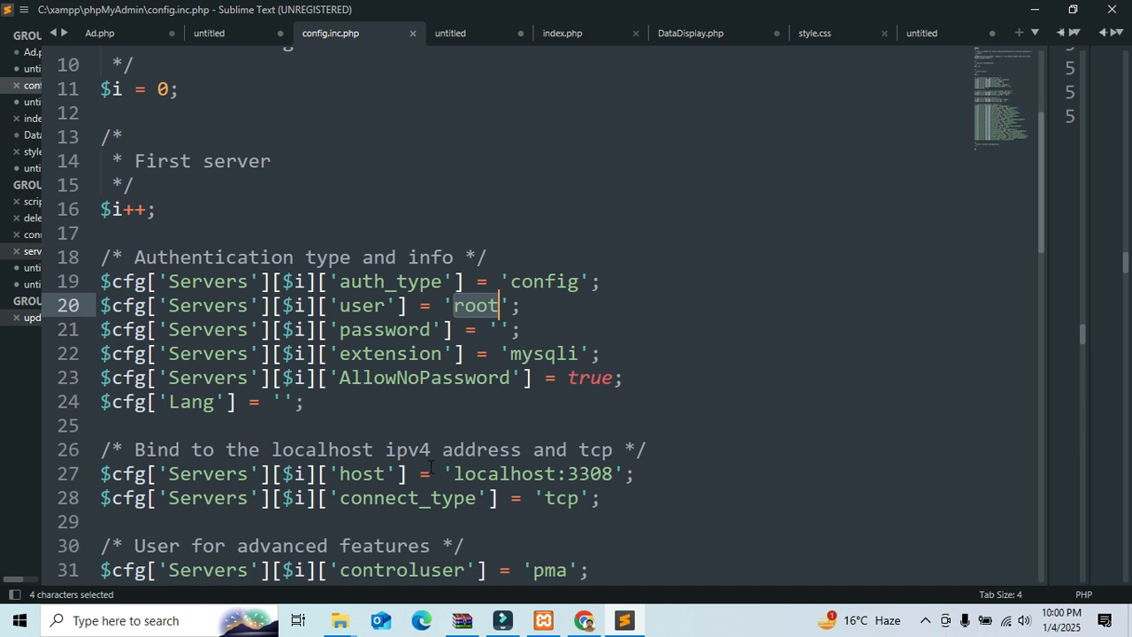
{"action": "left_click", "coordinate": [567, 473]}
{"action": "key", "text": "alt+Tab"}
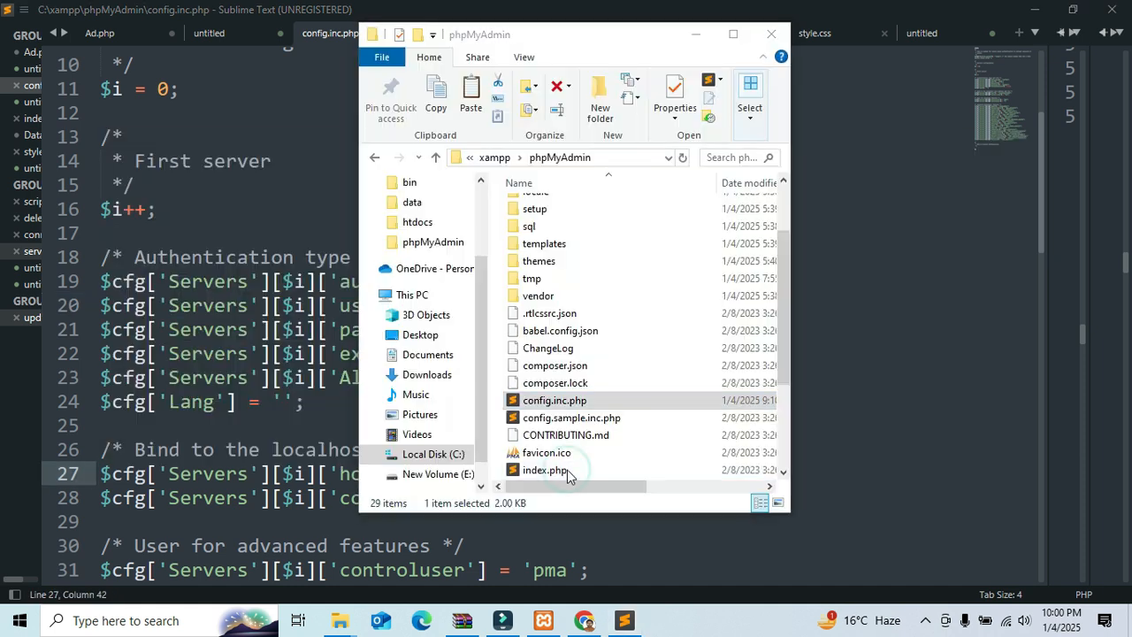
Step: Review the setup form's Username and Database Host entries against the root user in config.inc.php
{"action": "left_click", "coordinate": [584, 620]}
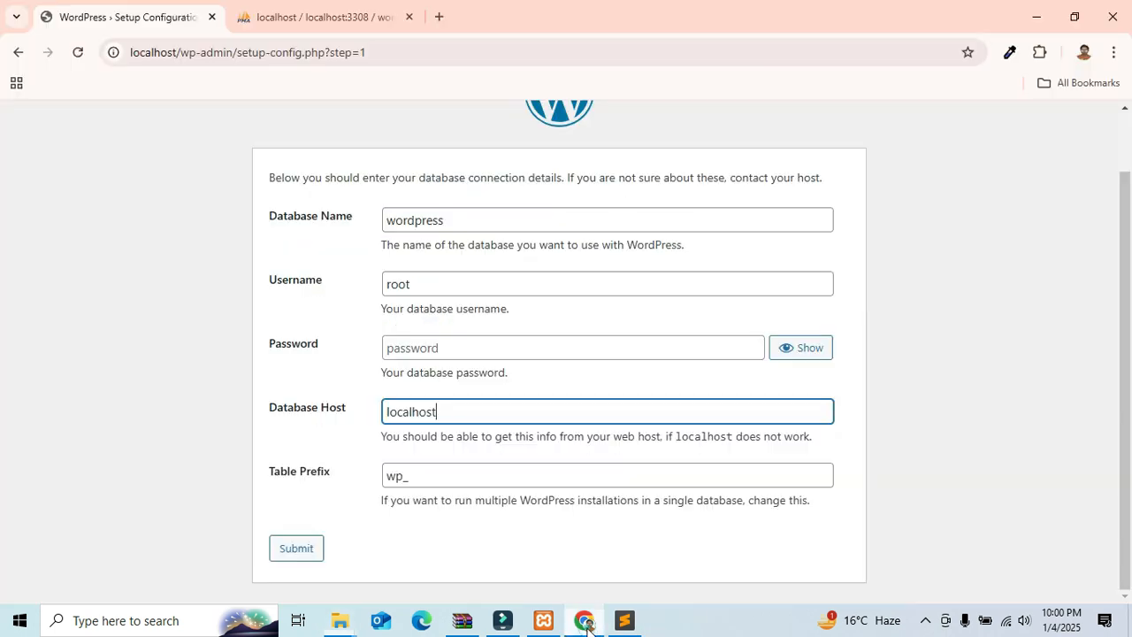
{"action": "left_click", "coordinate": [351, 335]}
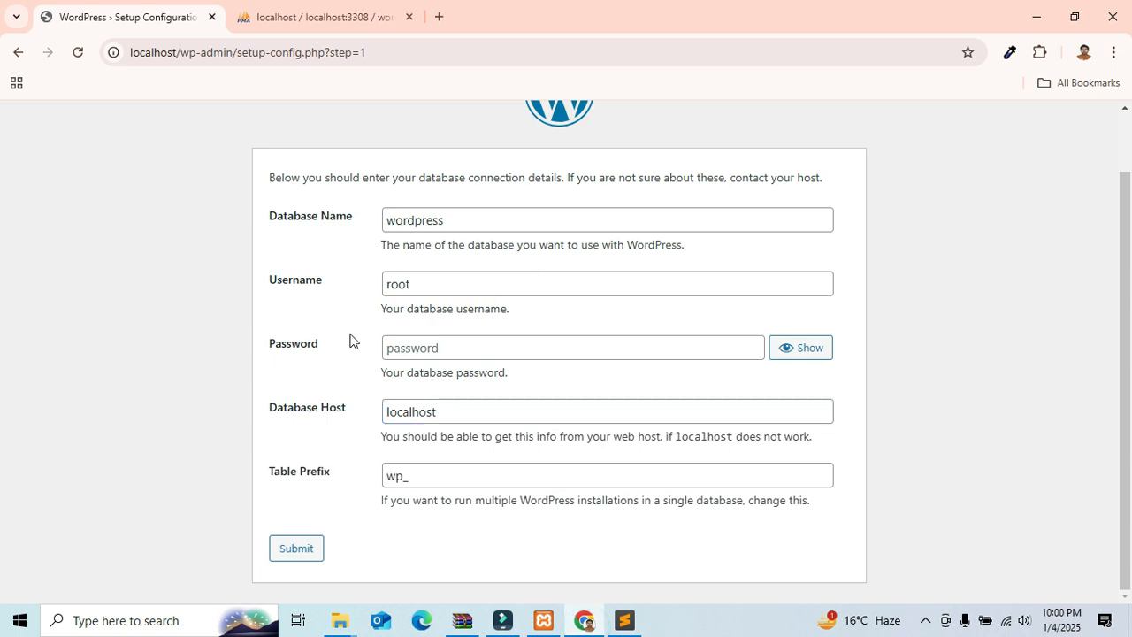
{"action": "left_click", "coordinate": [458, 421]}
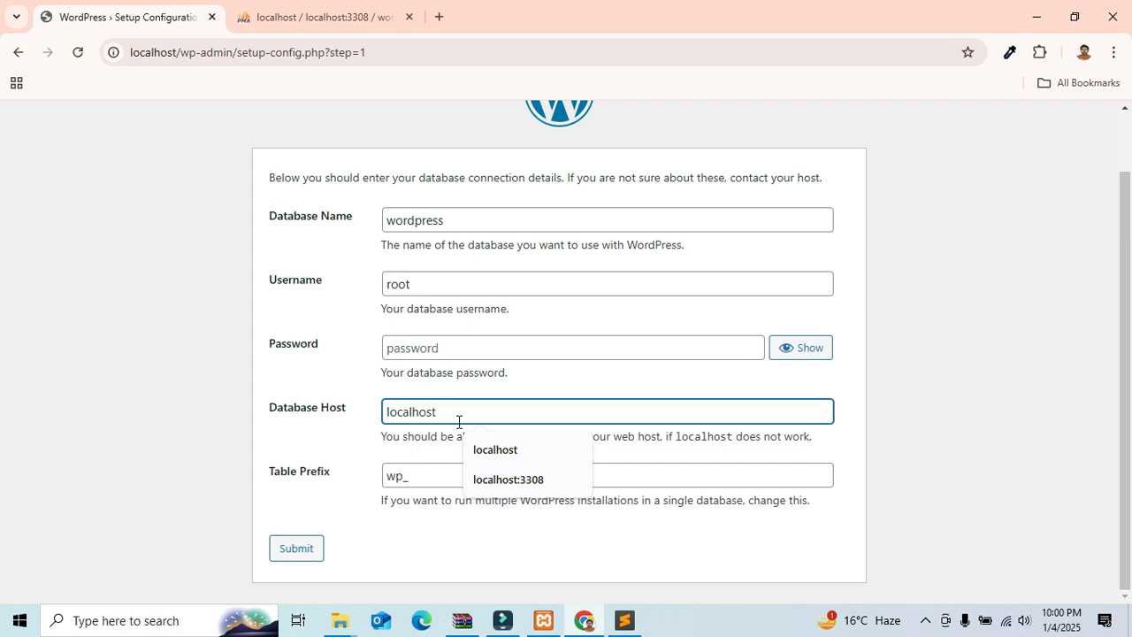
{"action": "left_click", "coordinate": [448, 417]}
{"action": "left_click", "coordinate": [429, 286]}
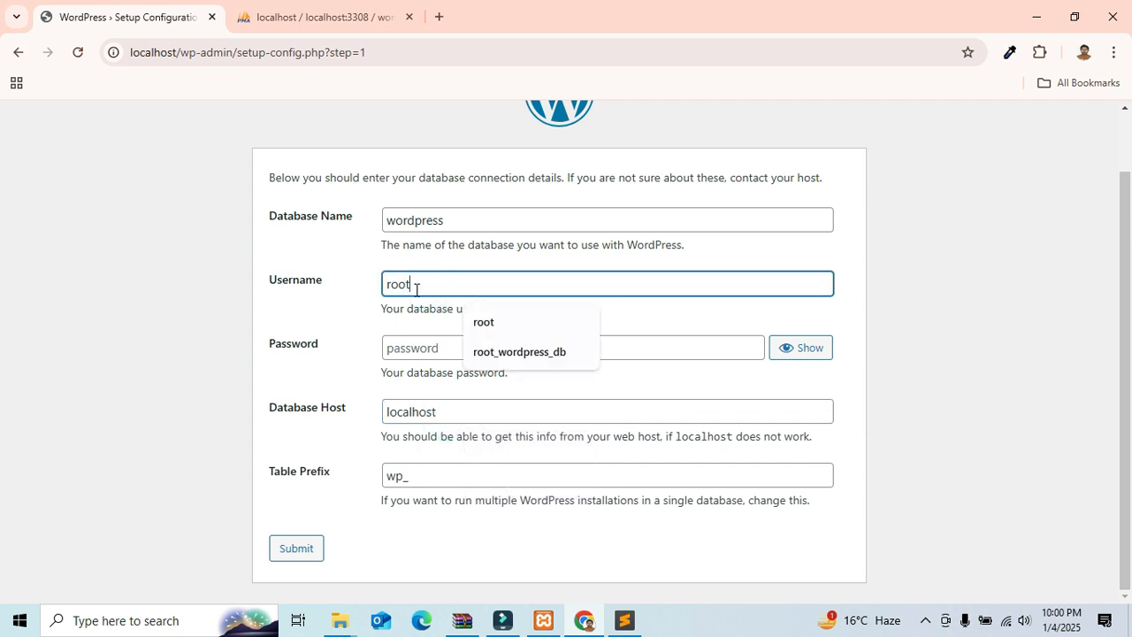
{"action": "key", "text": "alt+Tab"}
{"action": "key", "text": "alt+Tab"}
{"action": "key", "text": "alt+Tab"}
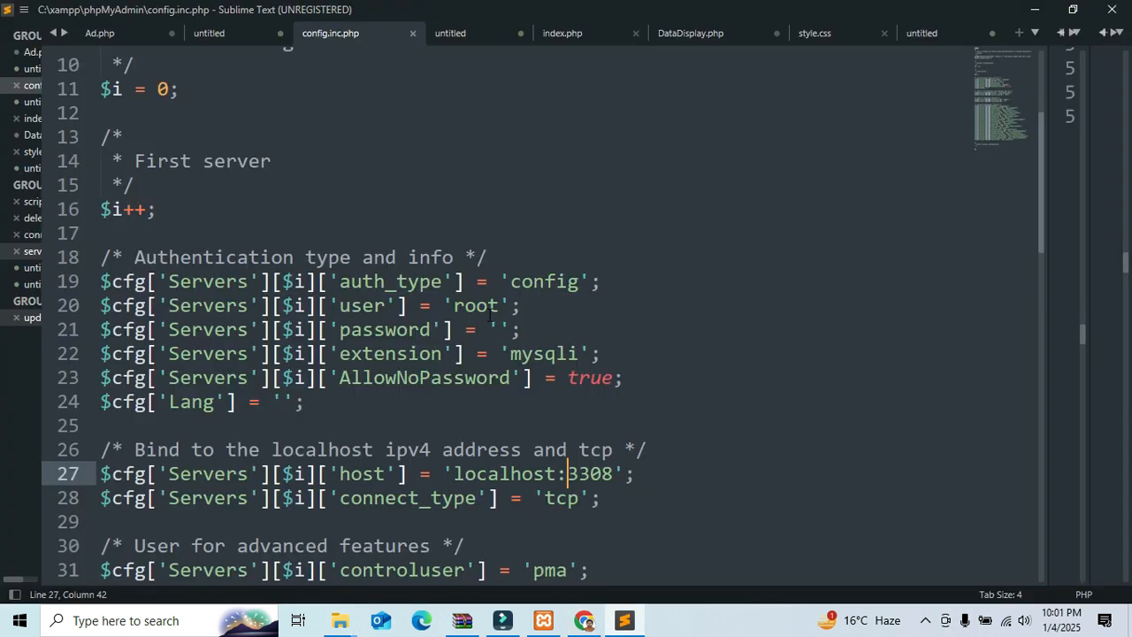
{"action": "double_click", "coordinate": [477, 306]}
Step: Leave the WordPress Password field blank, matching the empty password in config.inc.php
{"action": "left_click", "coordinate": [498, 329]}
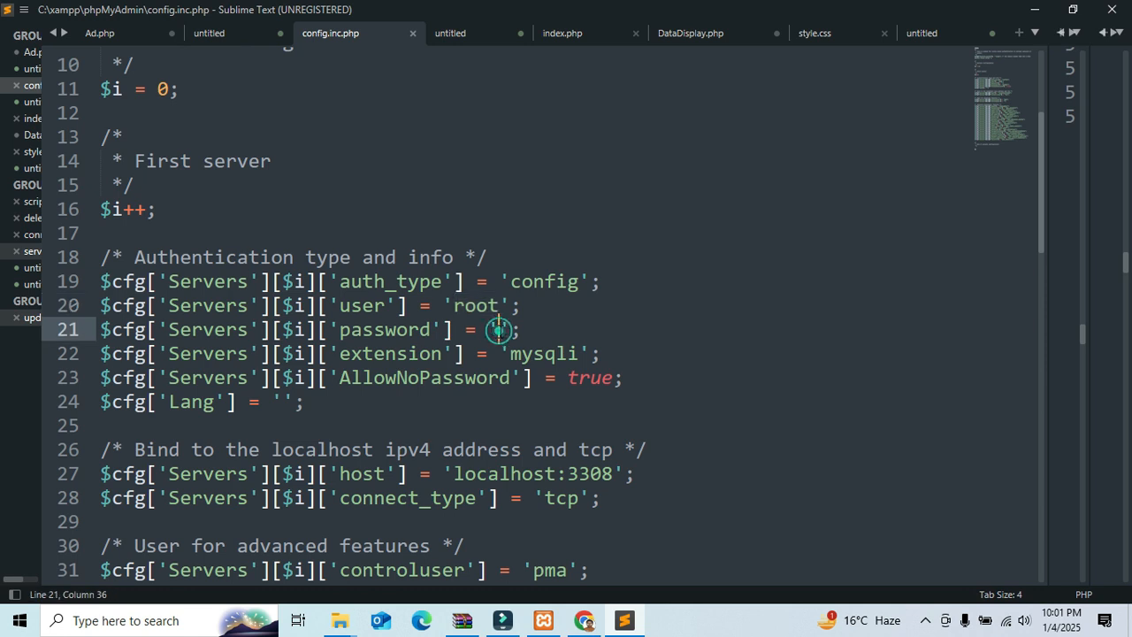
{"action": "left_click", "coordinate": [584, 620]}
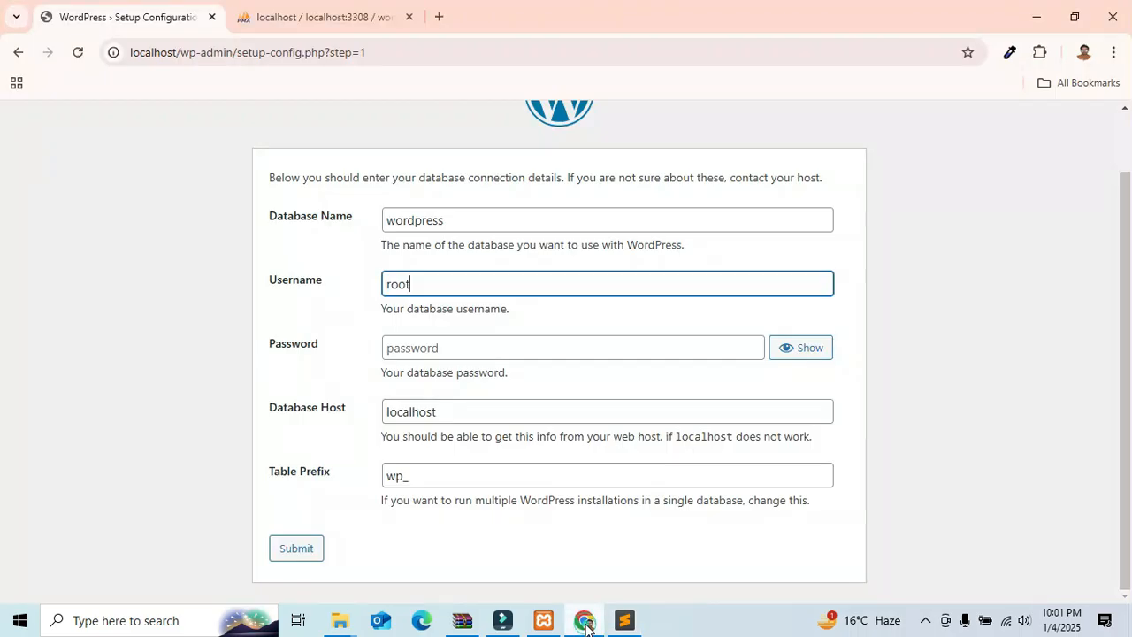
{"action": "left_click", "coordinate": [464, 351]}
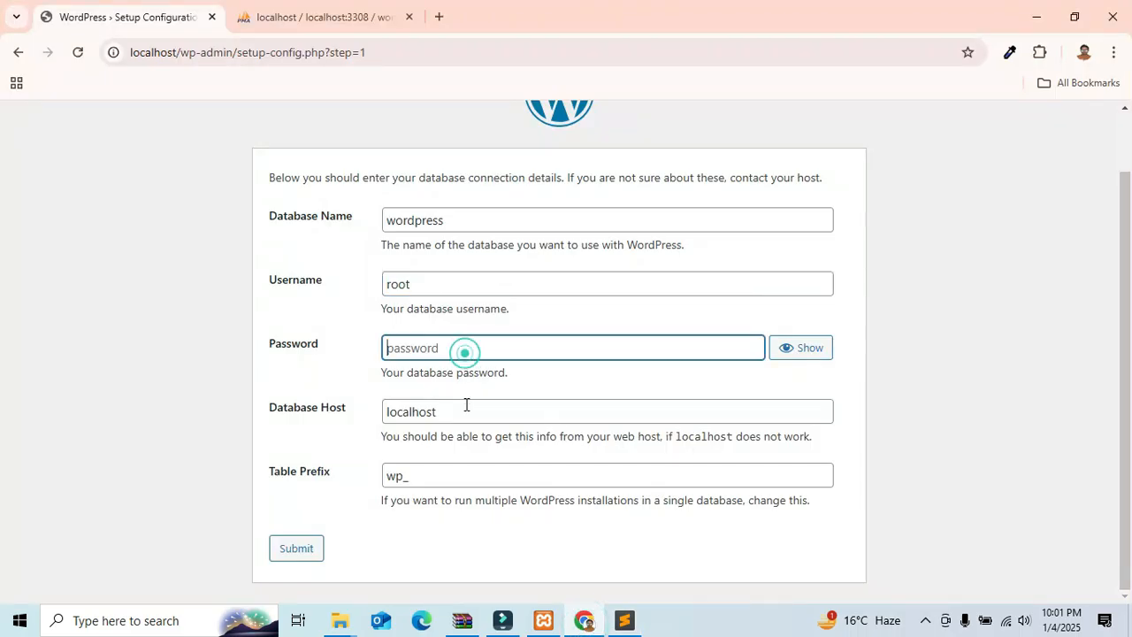
{"action": "left_click", "coordinate": [348, 410]}
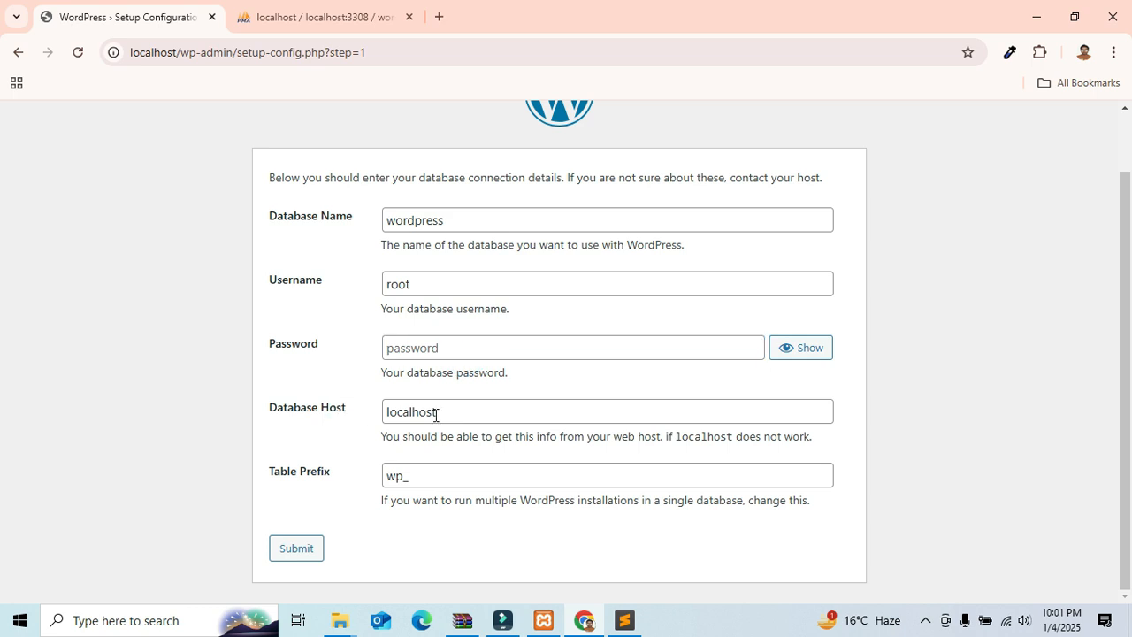
Step: Select the host value localhost:3308 on line 27 of config.inc.php
{"action": "left_click", "coordinate": [623, 621]}
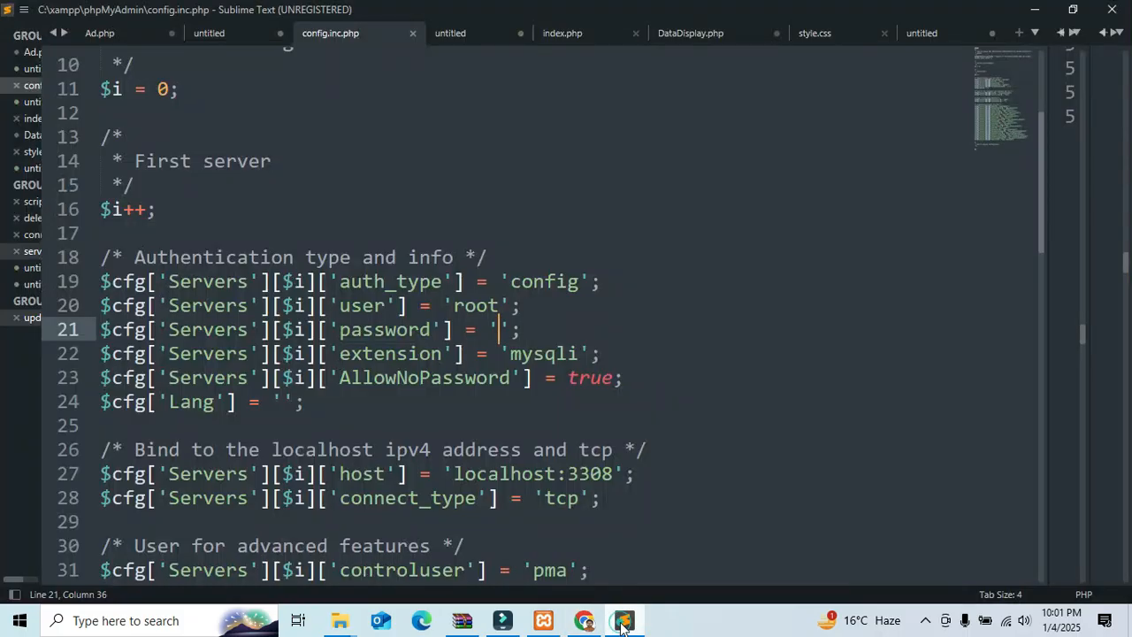
{"action": "scroll", "coordinate": [405, 358], "scroll_direction": "down", "scroll_amount": 2}
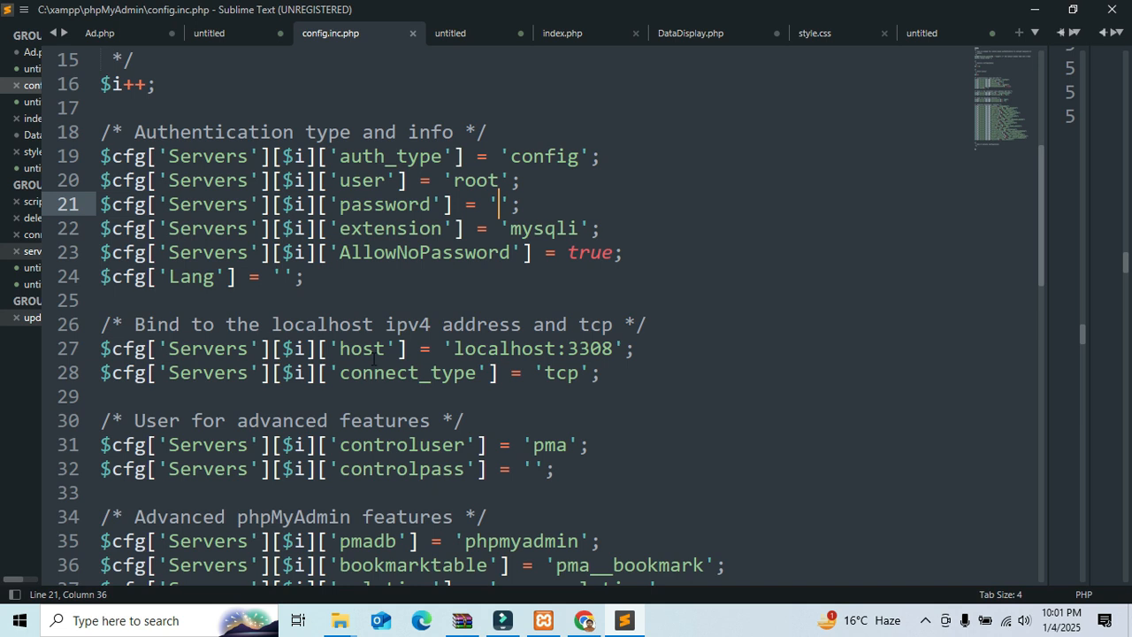
{"action": "left_click", "coordinate": [372, 354]}
{"action": "left_click_drag", "start_coordinate": [453, 349], "coordinate": [613, 348]}
{"action": "key", "text": "ctrl+c"}
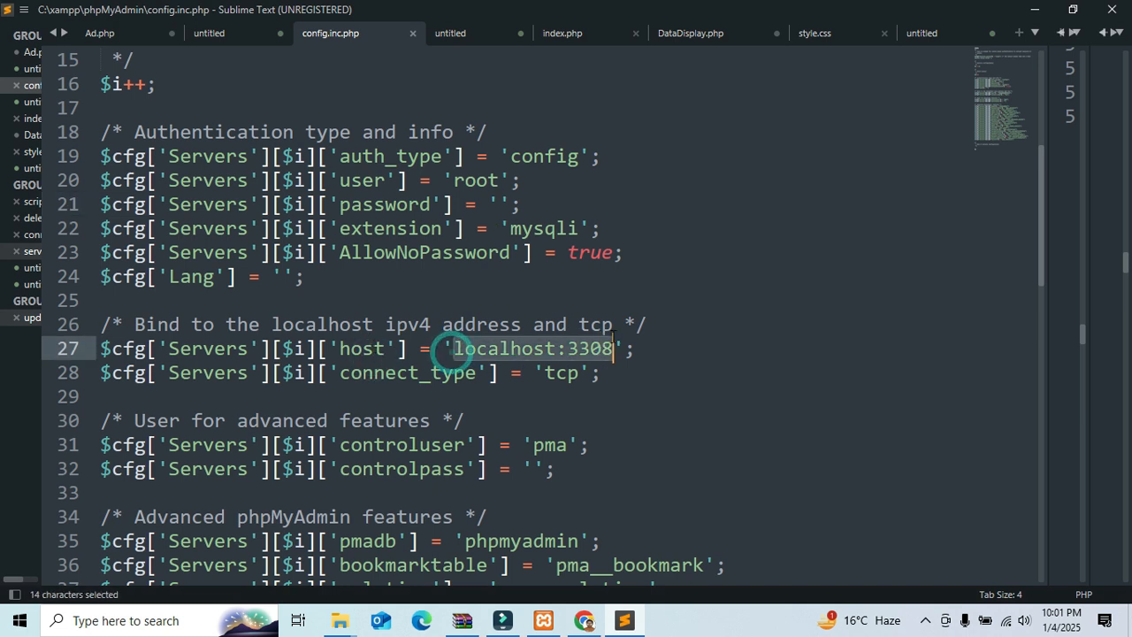
Step: Paste localhost:3308 into the Database Host field and submit the connection details
{"action": "key", "text": "alt+Tab"}
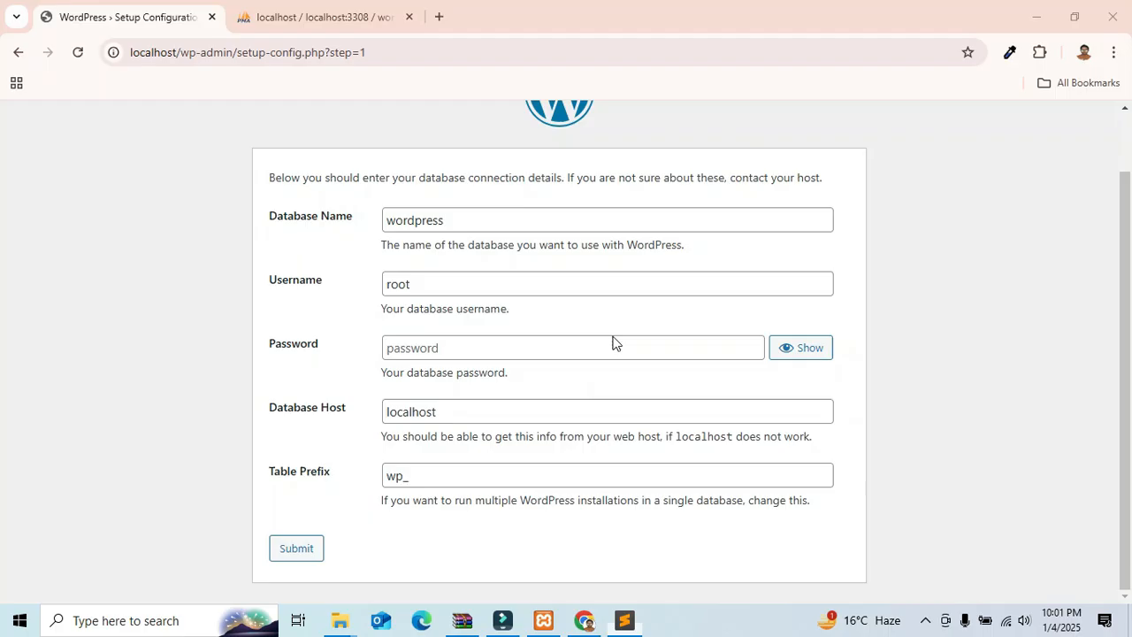
{"action": "left_click", "coordinate": [480, 414]}
{"action": "key", "text": "ctrl+a"}
{"action": "key", "text": "ctrl+v"}
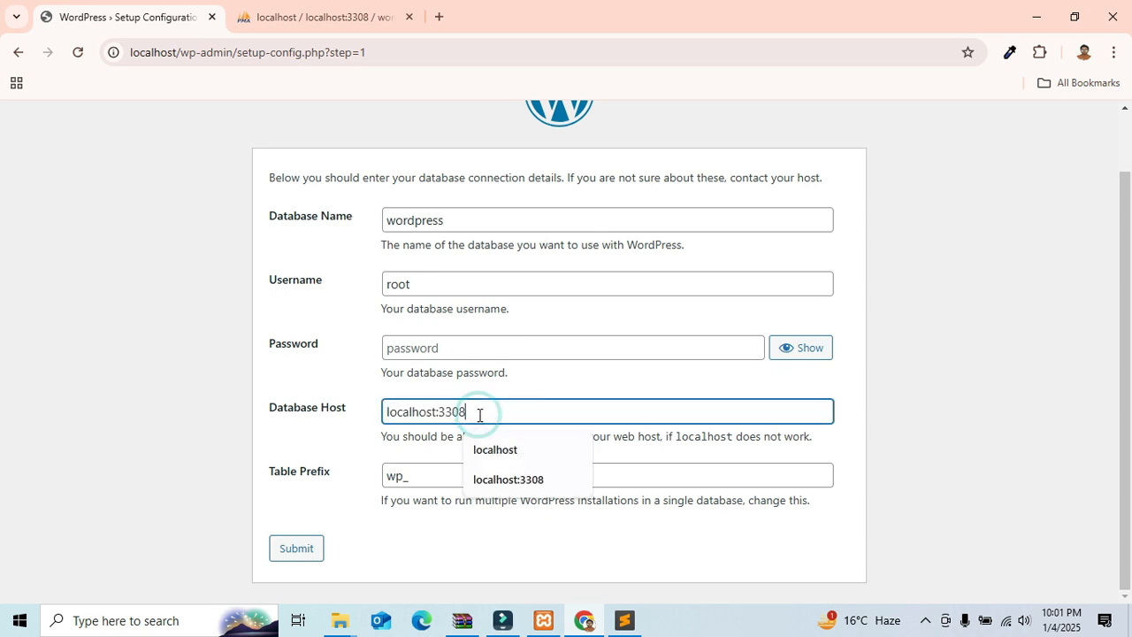
{"action": "left_click", "coordinate": [350, 402]}
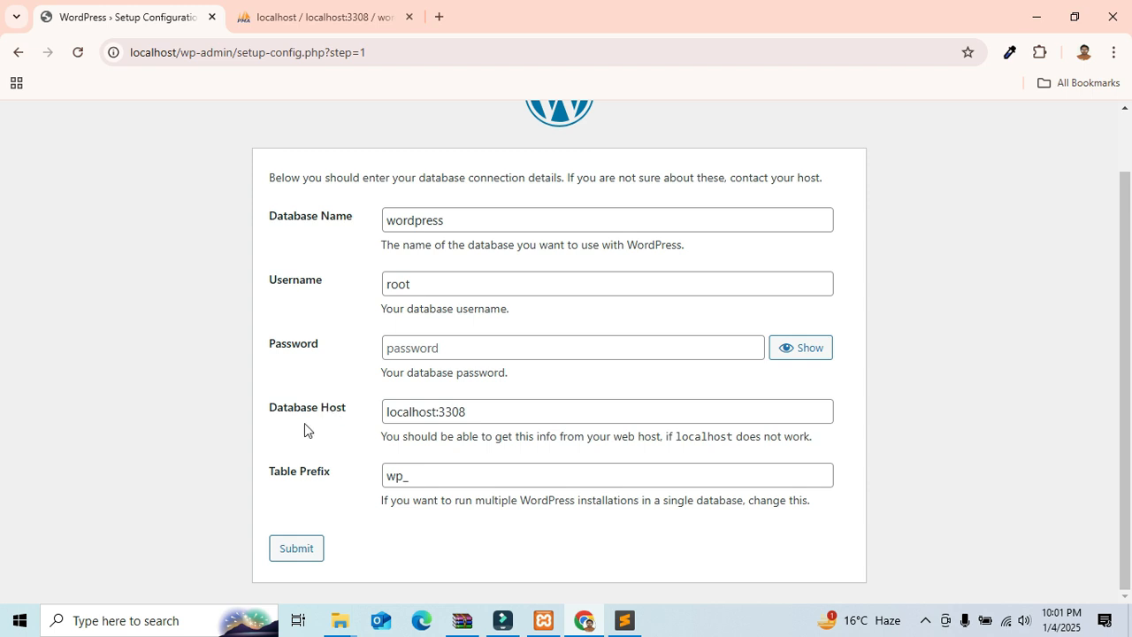
{"action": "left_click", "coordinate": [288, 549]}
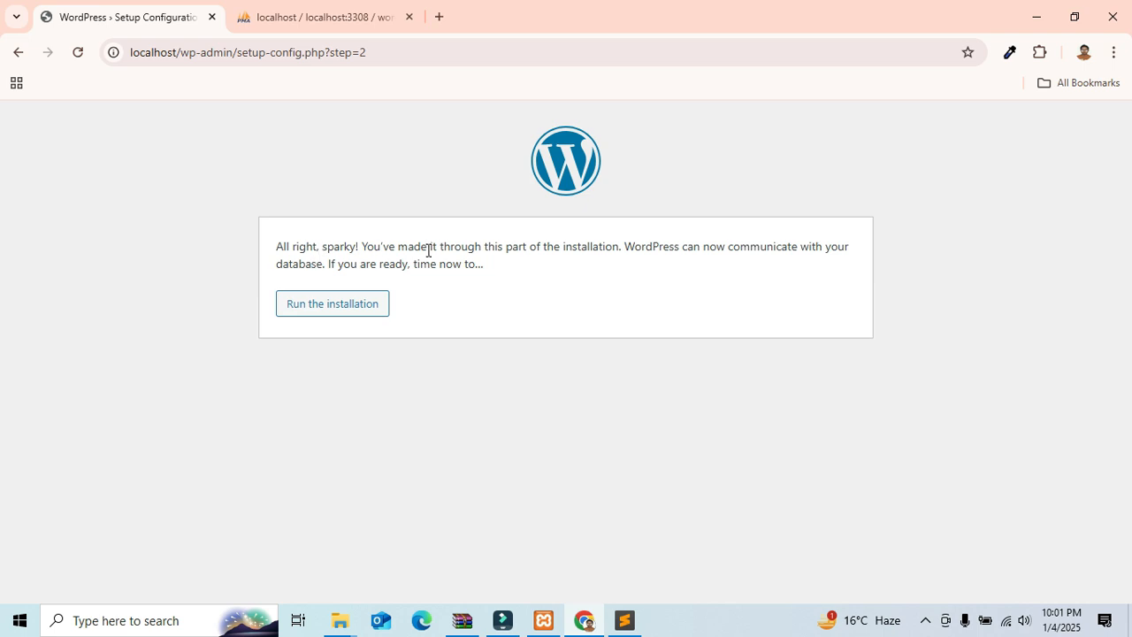
Step: Run the installation and enter site title 'Welcome to my Website' and admin username root
{"action": "left_click", "coordinate": [335, 312]}
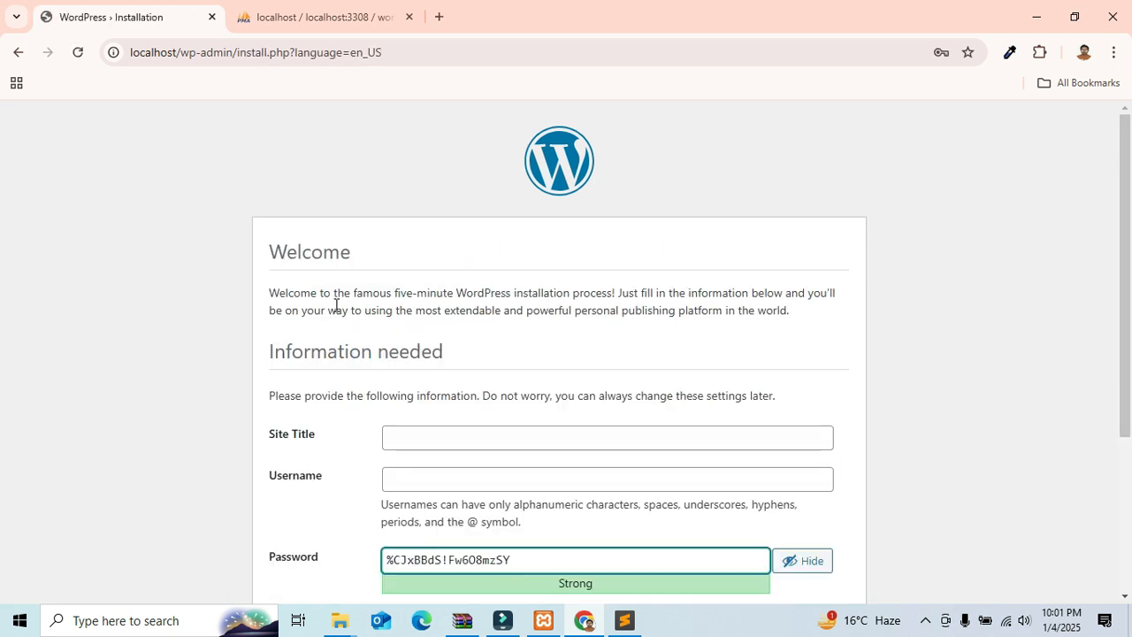
{"action": "scroll", "coordinate": [336, 305], "scroll_direction": "down", "scroll_amount": 1}
{"action": "left_click", "coordinate": [463, 380]}
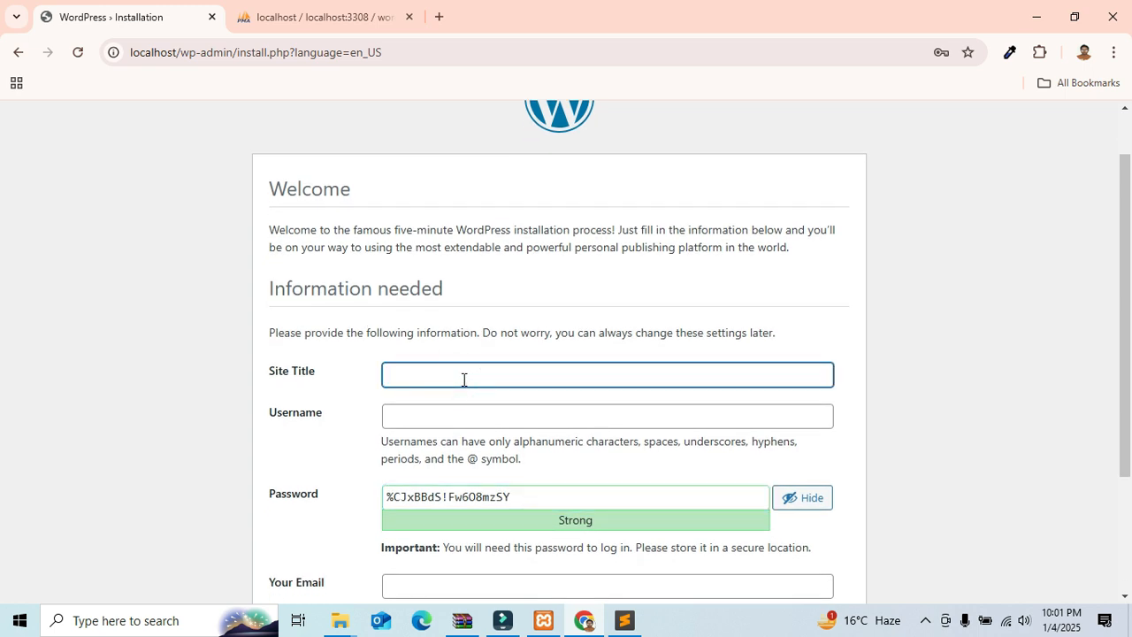
{"action": "type", "text": "Welcome to my Wrbsi"}
{"action": "key", "text": "BackSpace"}
{"action": "key", "text": "BackSpace"}
{"action": "key", "text": "BackSpace"}
{"action": "key", "text": "BackSpace"}
{"action": "key", "text": "BackSpace"}
{"action": "type", "text": "ebsite"}
{"action": "scroll", "coordinate": [464, 387], "scroll_direction": "down", "scroll_amount": 1}
{"action": "left_click", "coordinate": [460, 414]}
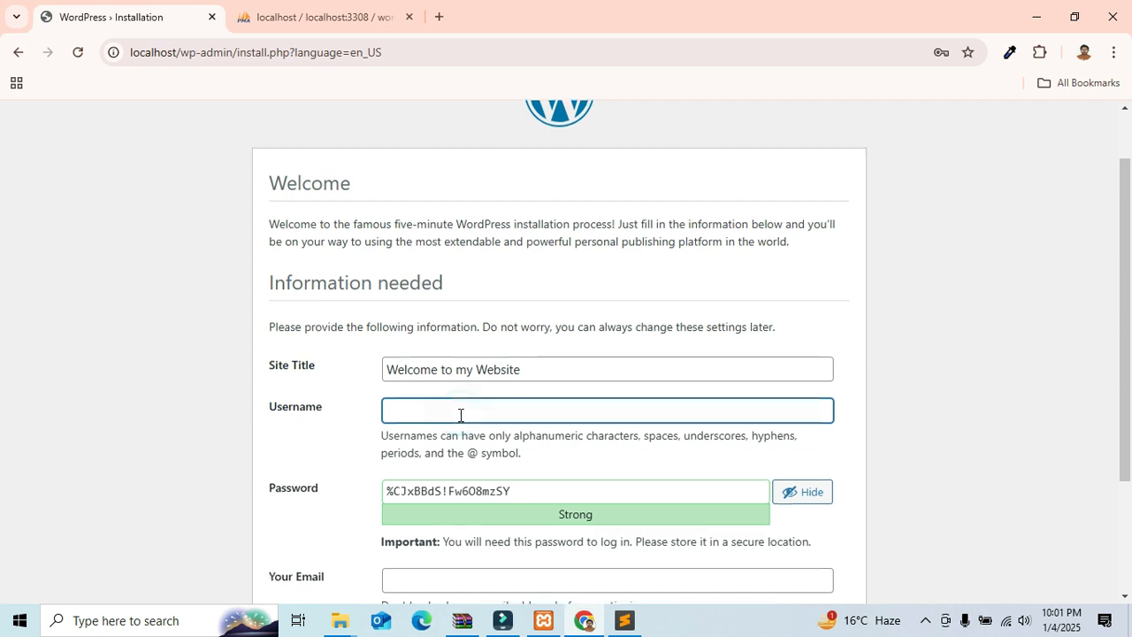
{"action": "scroll", "coordinate": [468, 411], "scroll_direction": "down", "scroll_amount": 1}
{"action": "type", "text": "root"}
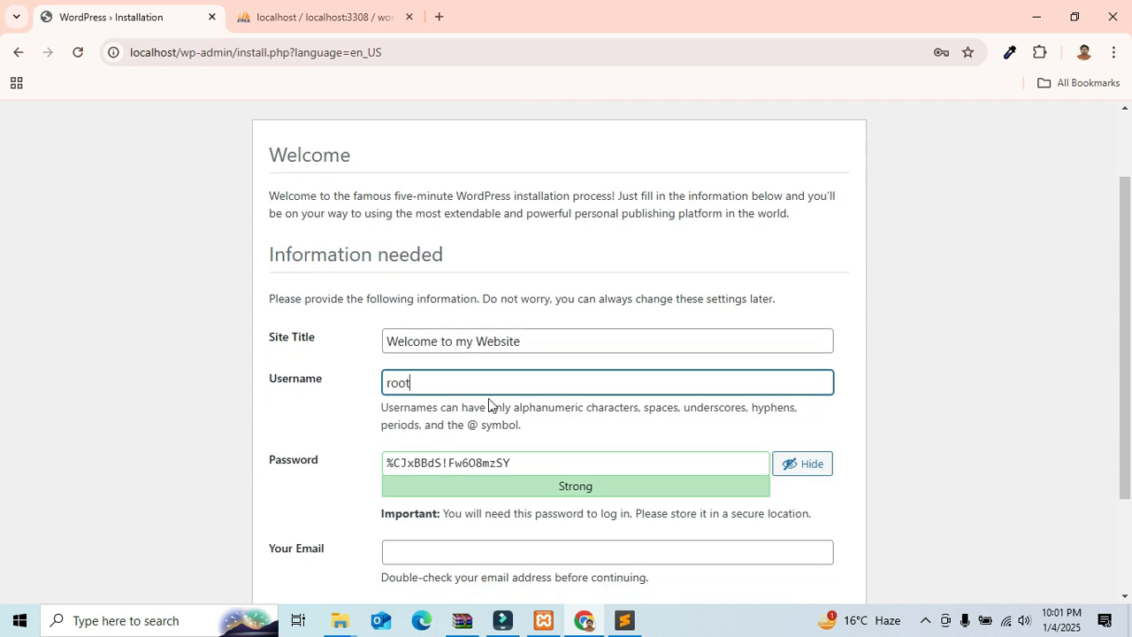
Step: Replace the generated admin password with a custom password
{"action": "scroll", "coordinate": [496, 399], "scroll_direction": "down", "scroll_amount": 1}
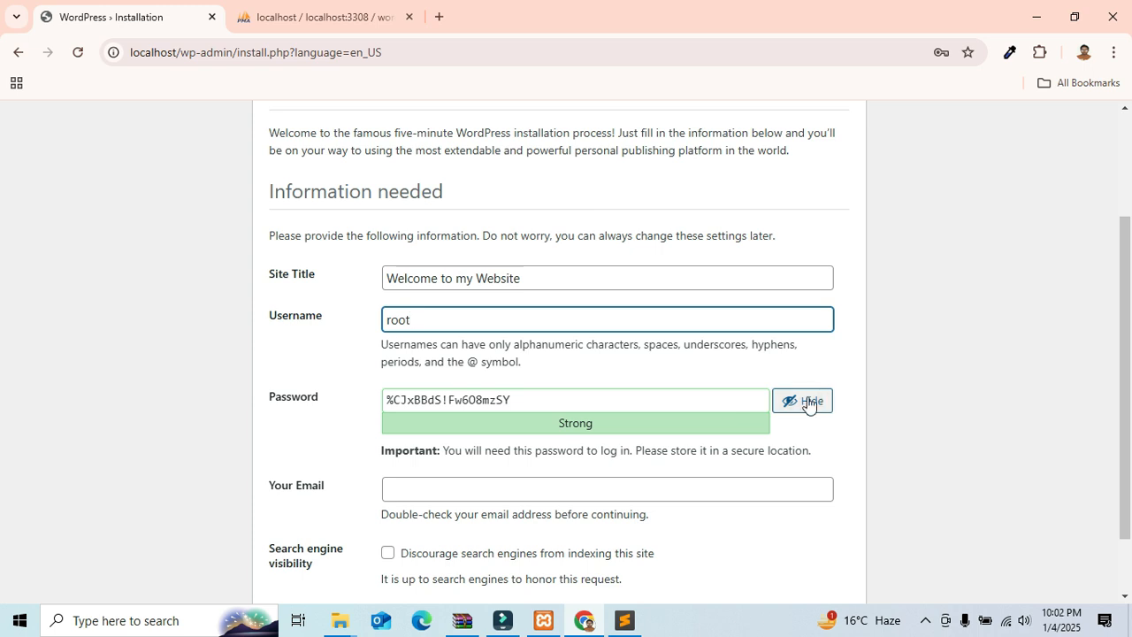
{"action": "left_click", "coordinate": [608, 394]}
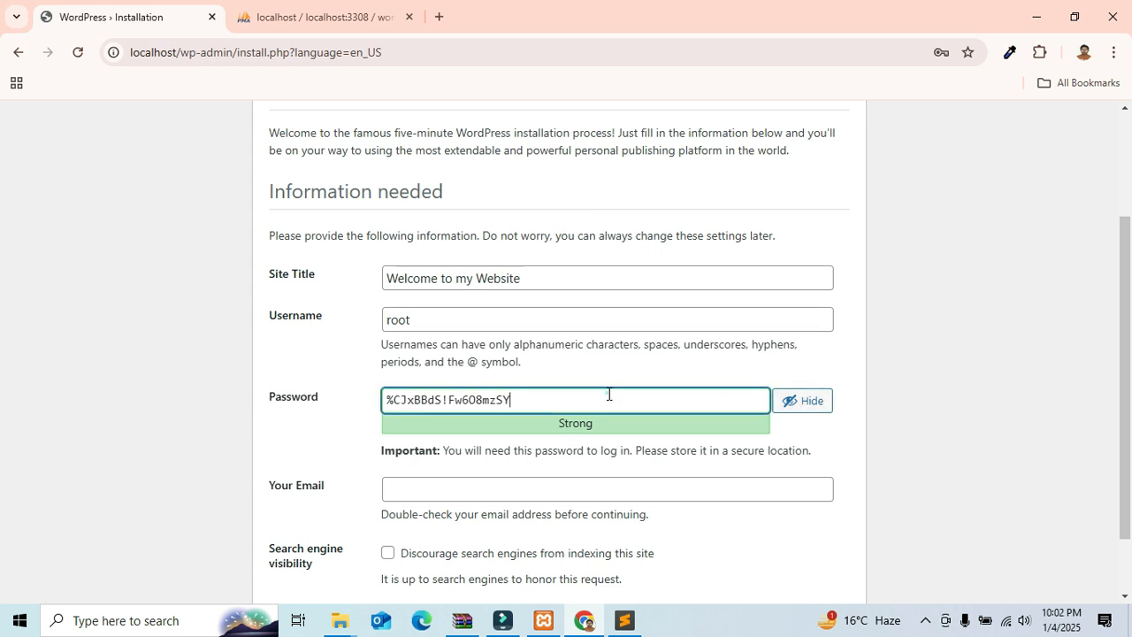
{"action": "key", "text": "BackSpace"}
{"action": "key", "text": "BackSpace"}
{"action": "key", "text": "BackSpace"}
{"action": "key", "text": "BackSpace"}
{"action": "key", "text": "BackSpace"}
{"action": "key", "text": "BackSpace"}
{"action": "key", "text": "BackSpace"}
{"action": "key", "text": "BackSpace"}
{"action": "key", "text": "BackSpace"}
{"action": "key", "text": "BackSpace"}
{"action": "key", "text": "BackSpace"}
{"action": "key", "text": "BackSpace"}
{"action": "key", "text": "BackSpace"}
{"action": "key", "text": "BackSpace"}
{"action": "key", "text": "BackSpace"}
{"action": "key", "text": "BackSpace"}
{"action": "key", "text": "BackSpace"}
{"action": "key", "text": "BackSpace"}
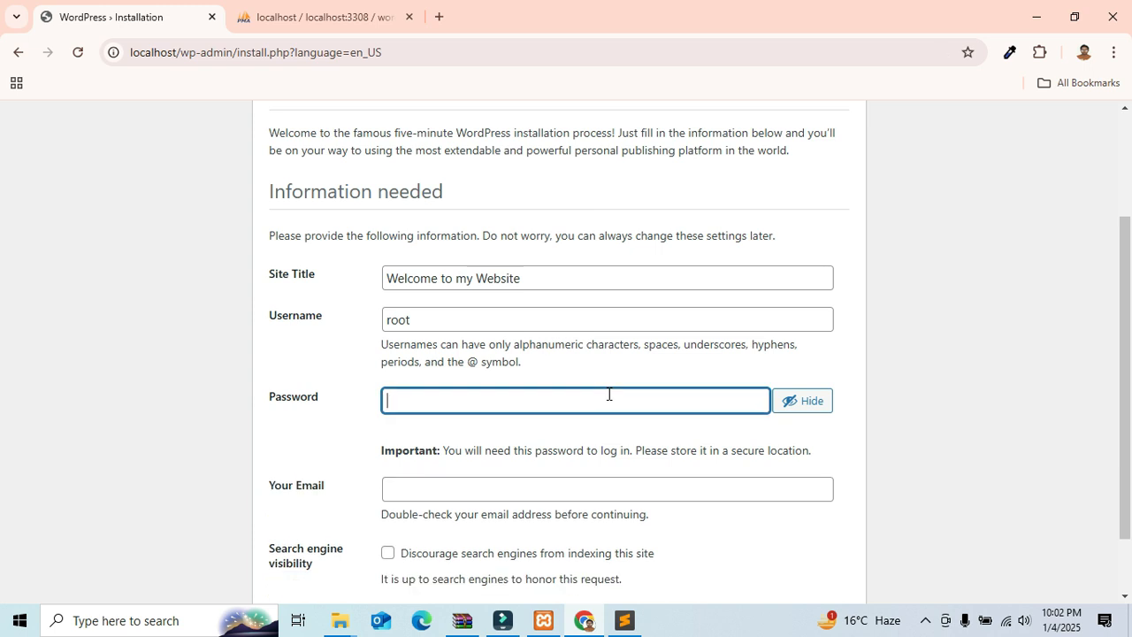
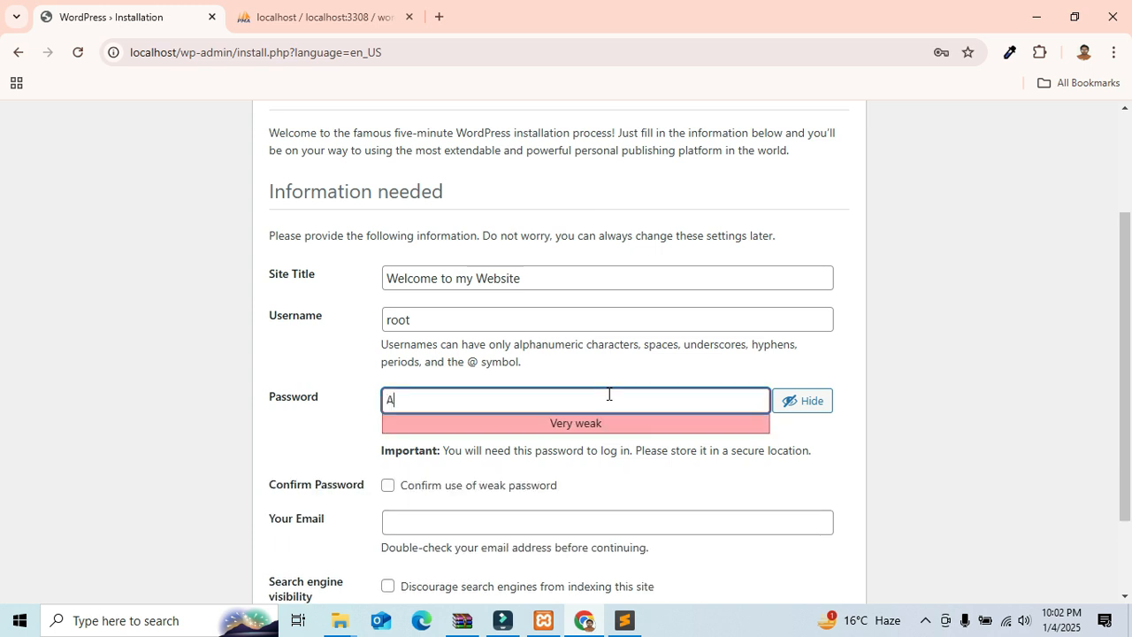
{"action": "left_click", "coordinate": [330, 422]}
{"action": "scroll", "coordinate": [367, 424], "scroll_direction": "down", "scroll_amount": 2}
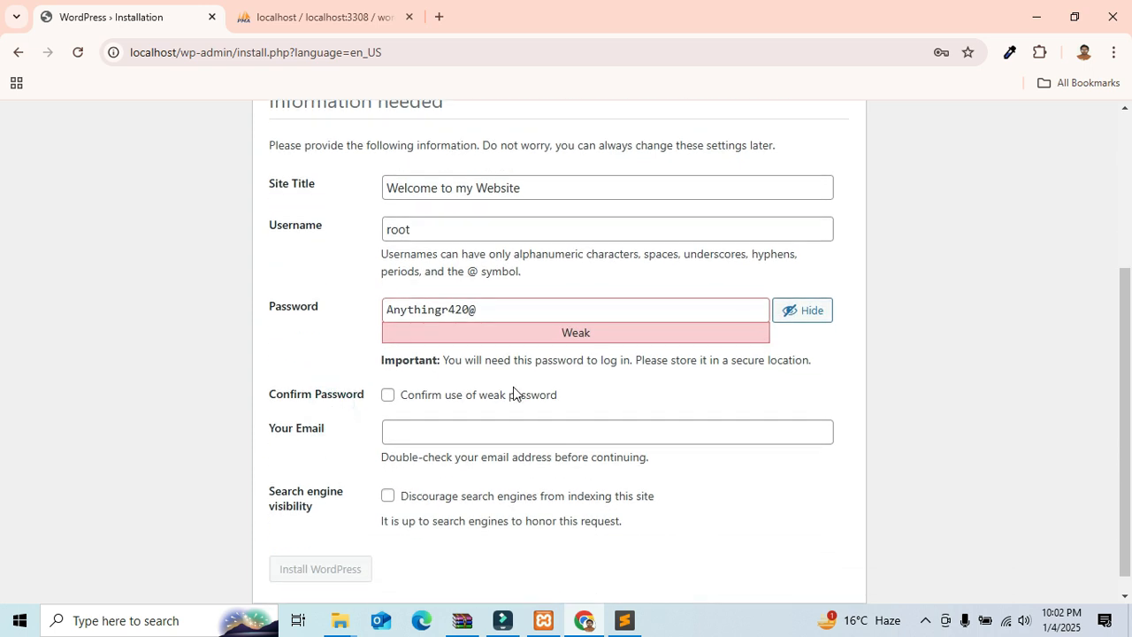
{"action": "scroll", "coordinate": [455, 398], "scroll_direction": "down", "scroll_amount": 1}
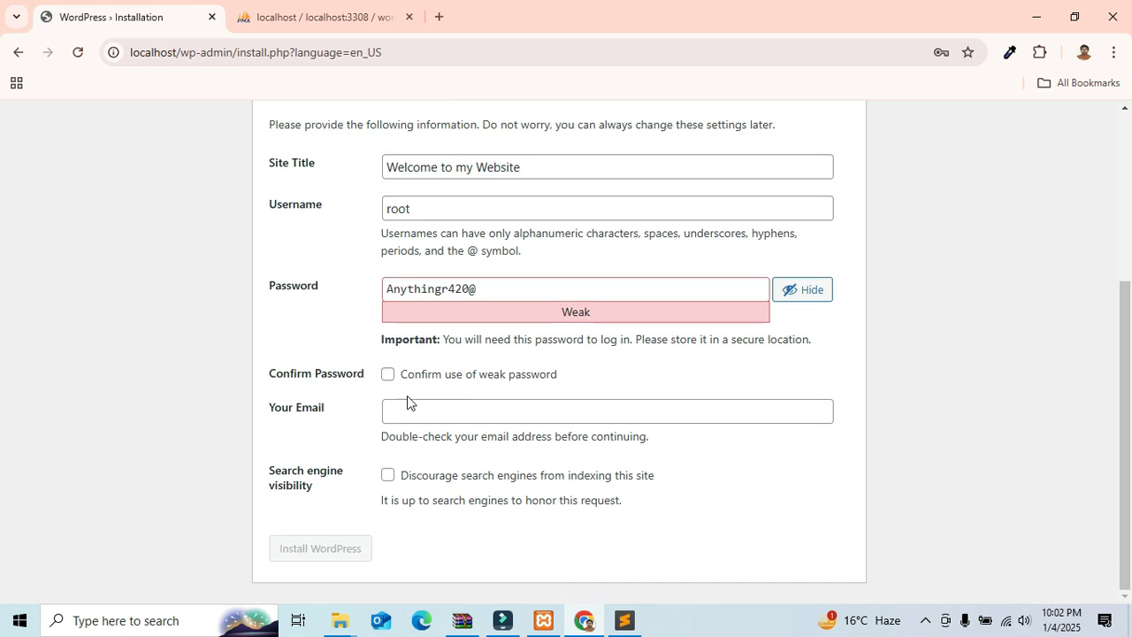
Step: Enter the admin e-mail address and tick Discourage search engines from indexing
{"action": "left_click", "coordinate": [440, 412]}
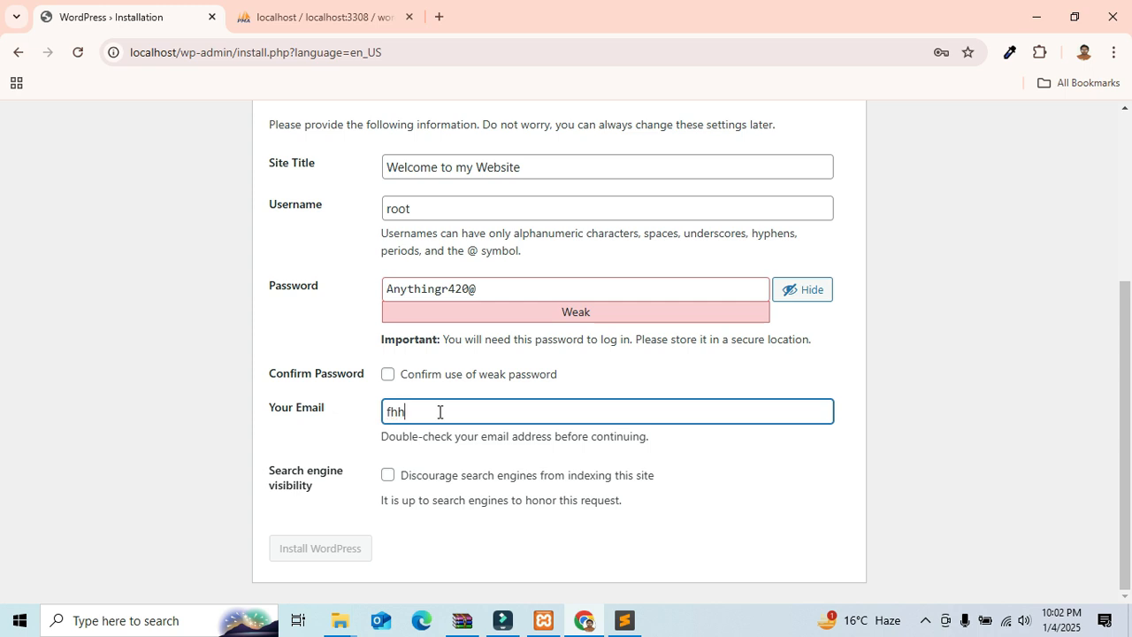
{"action": "left_click", "coordinate": [388, 478]}
{"action": "left_click", "coordinate": [388, 479]}
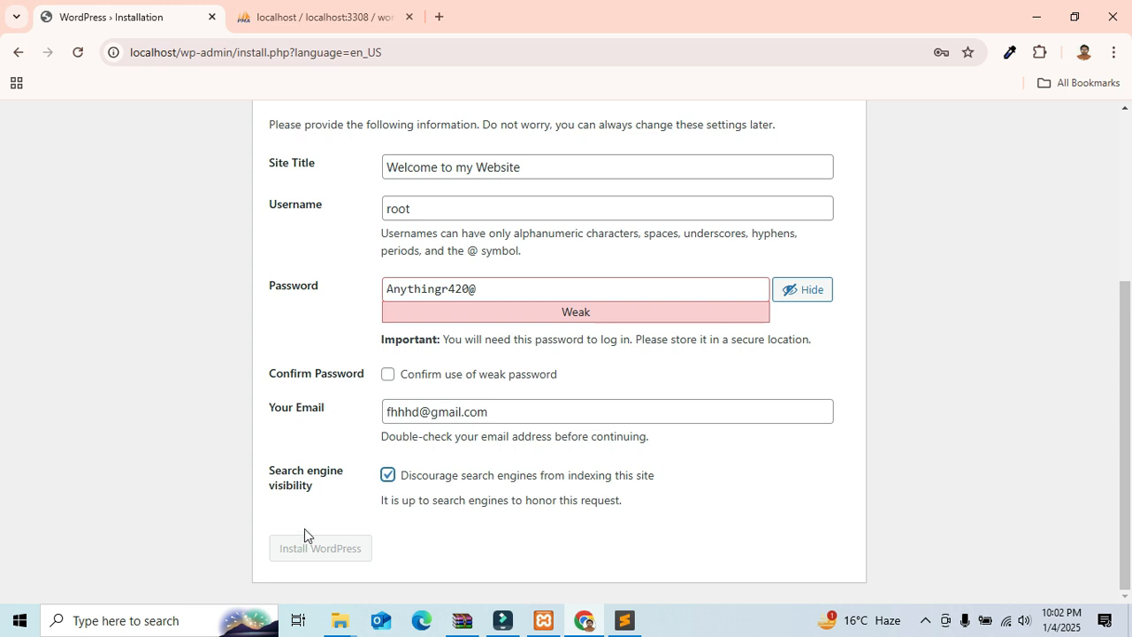
Step: Retype the admin password with a stronger one rated Medium
{"action": "left_click", "coordinate": [520, 291]}
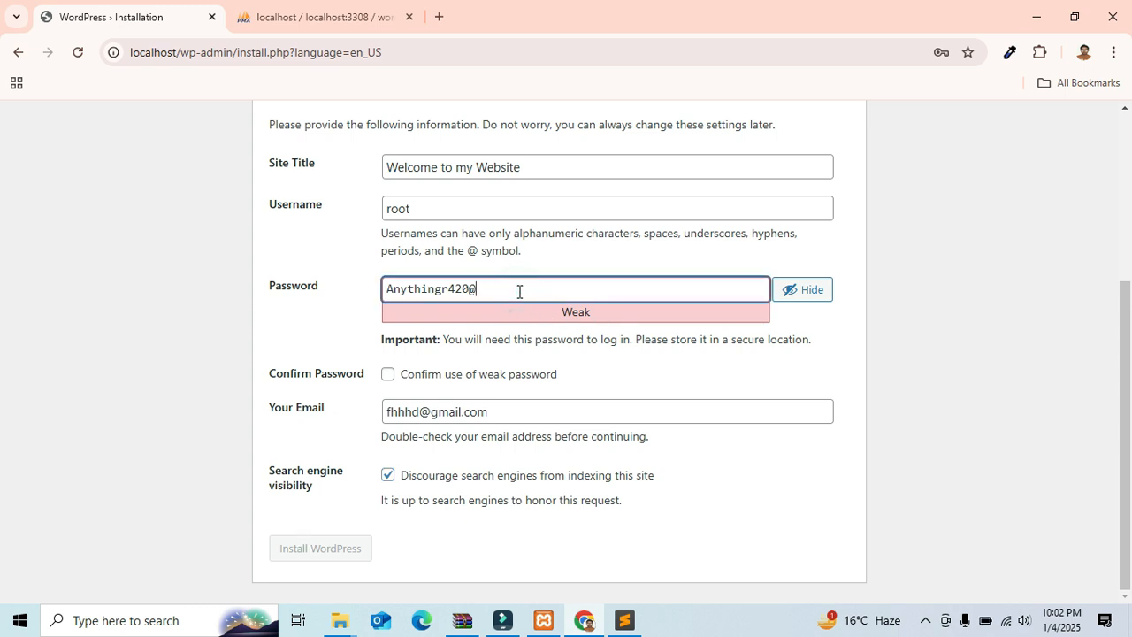
{"action": "key", "text": "ctrl+a"}
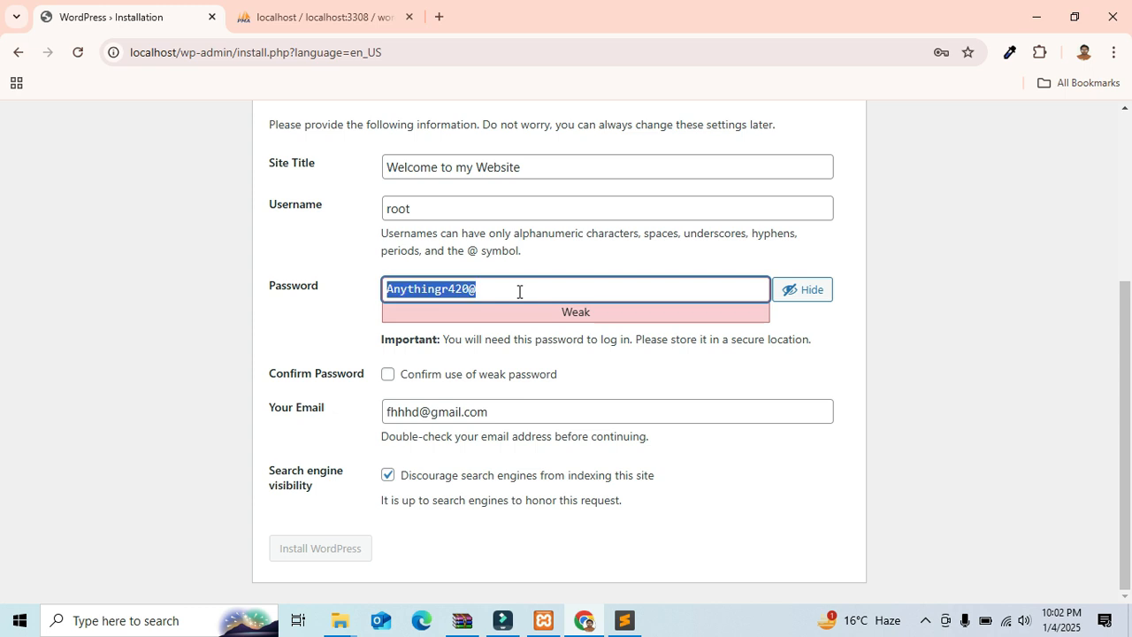
{"action": "key", "text": "BackSpace"}
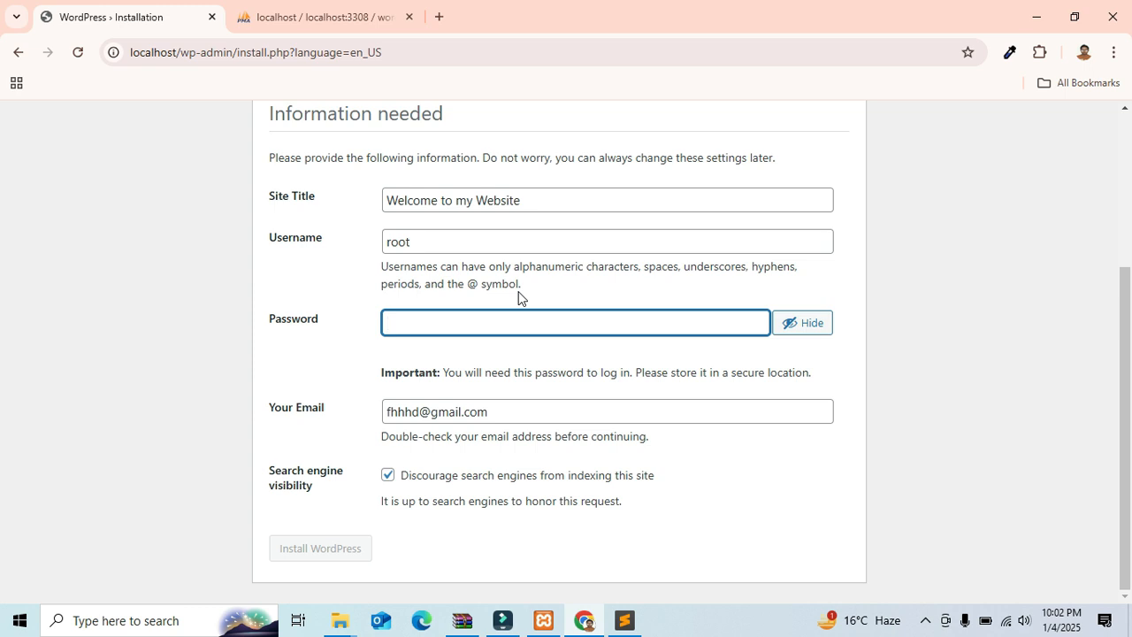
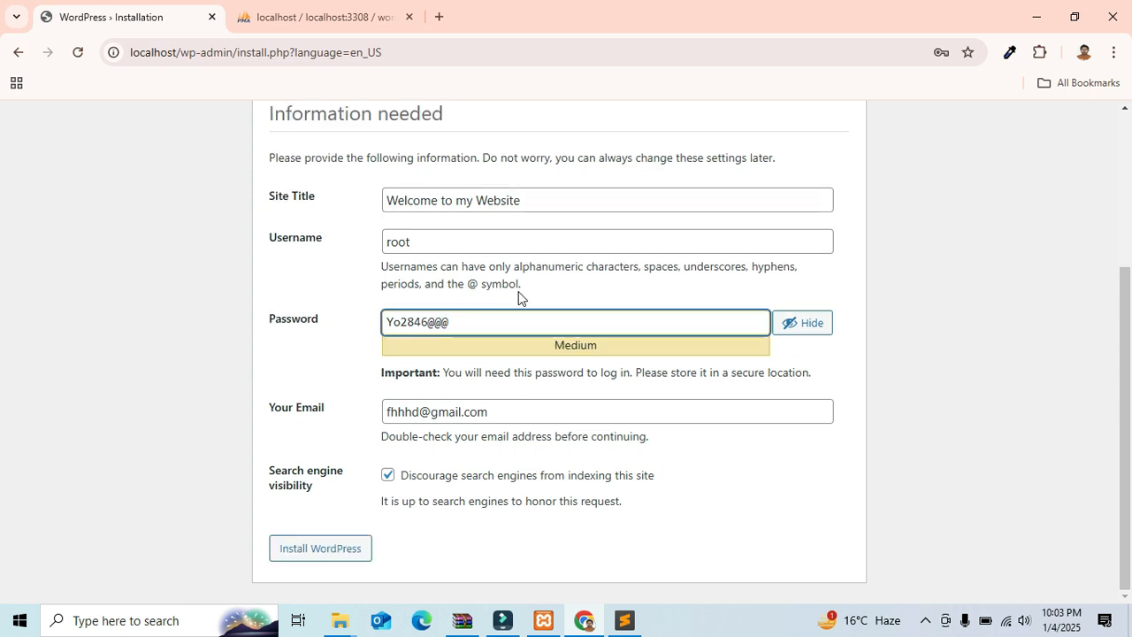
{"action": "left_click", "coordinate": [312, 366]}
{"action": "left_click", "coordinate": [475, 329]}
{"action": "double_click", "coordinate": [476, 328]}
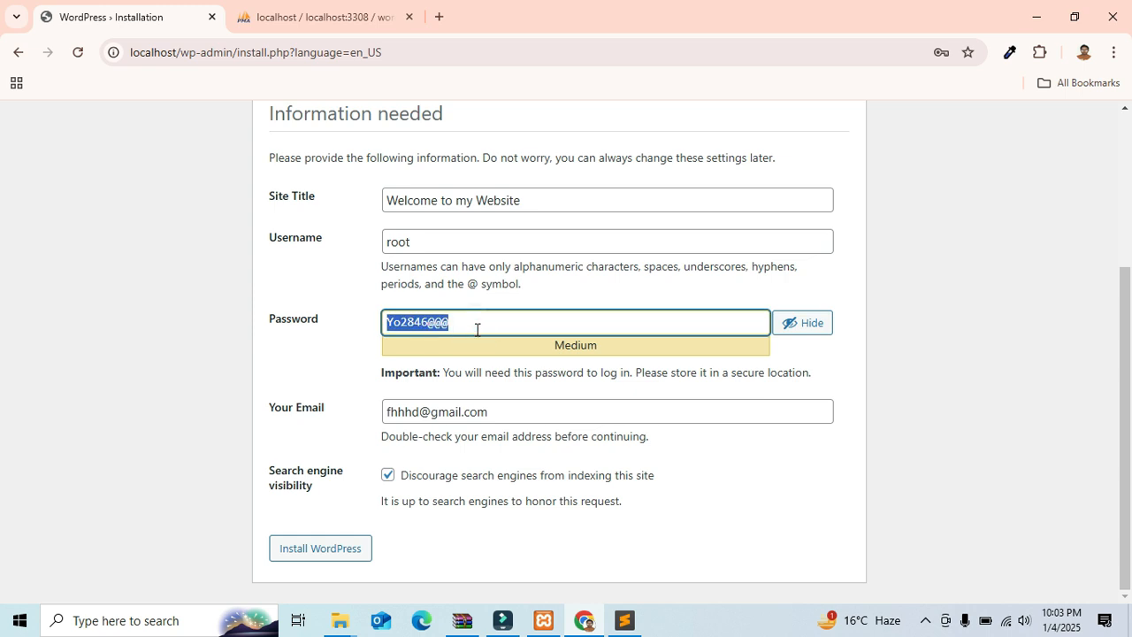
Step: Install WordPress and dismiss Chrome's save-password prompt
{"action": "left_click", "coordinate": [310, 556]}
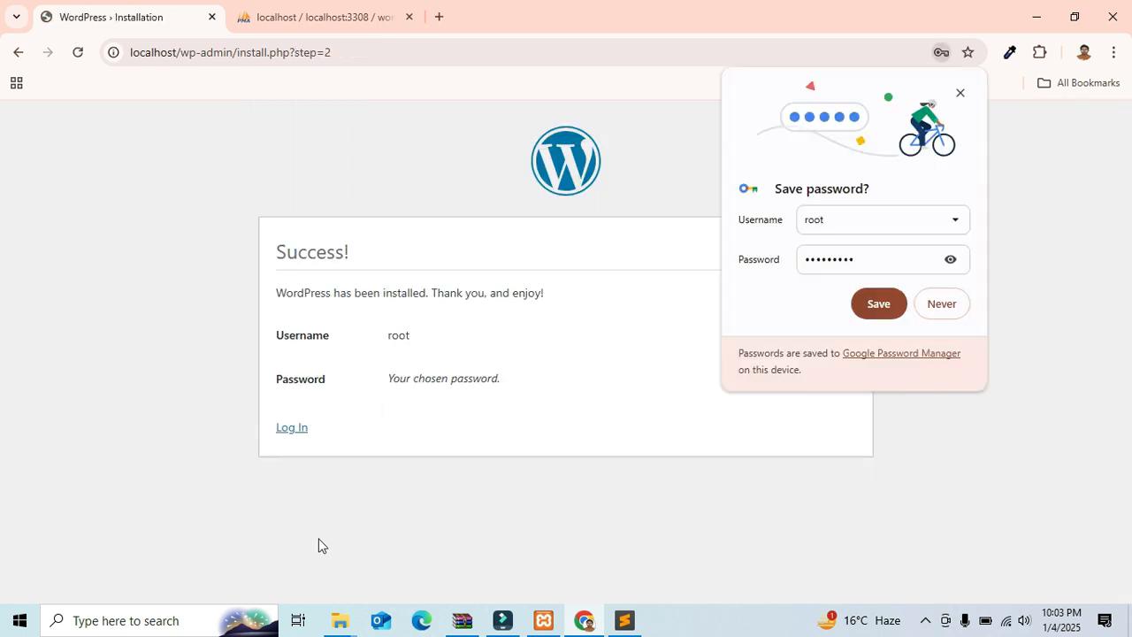
{"action": "left_click", "coordinate": [960, 91]}
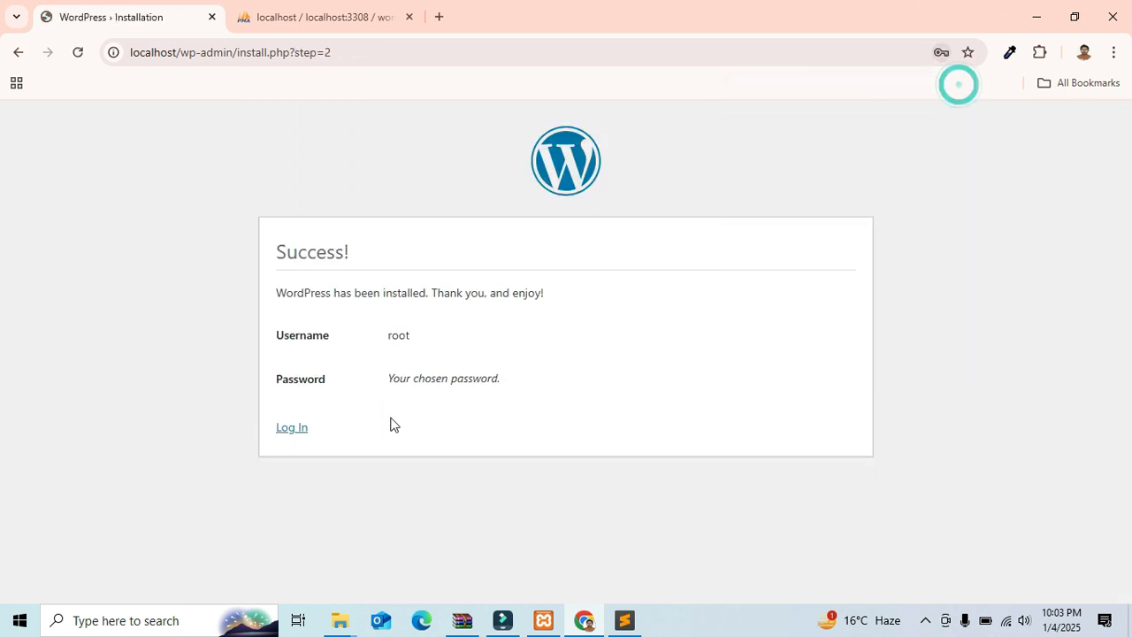
Step: Log in as root with the new password and Remember Me ticked
{"action": "left_click", "coordinate": [295, 430]}
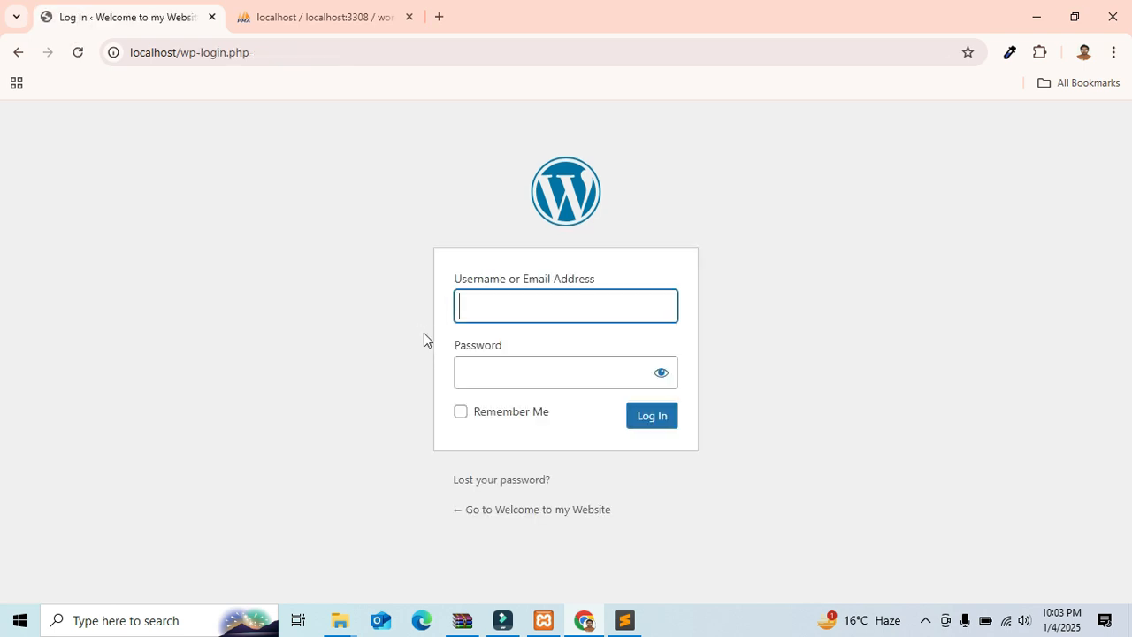
{"action": "left_click", "coordinate": [486, 321]}
{"action": "type", "text": "root"}
{"action": "left_click", "coordinate": [506, 365]}
{"action": "key", "text": "ctrl+v"}
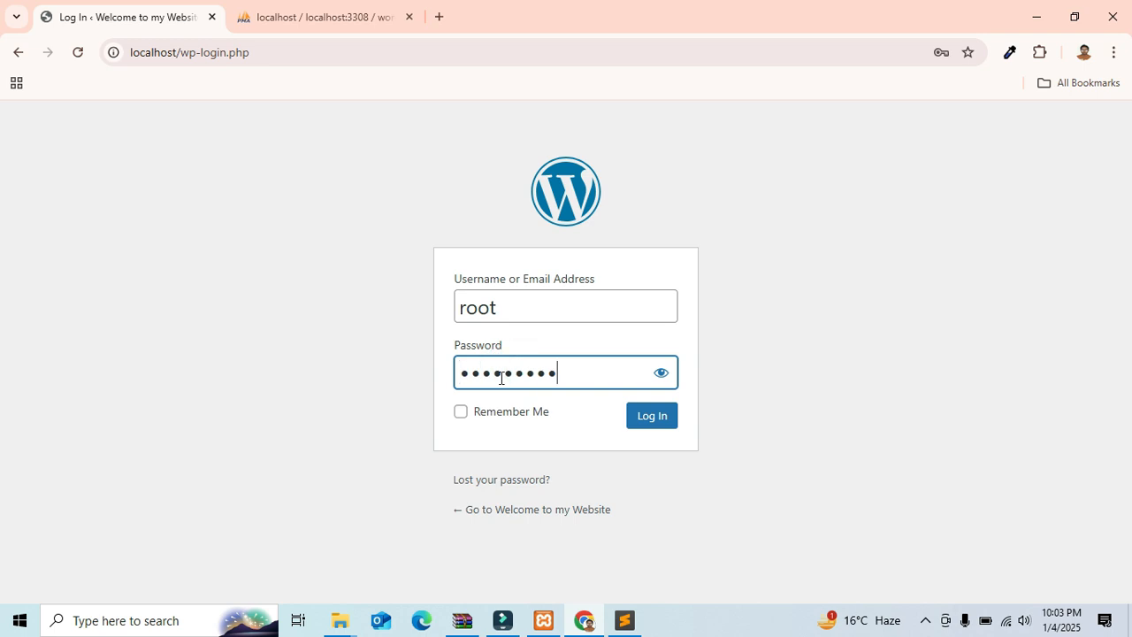
{"action": "left_click", "coordinate": [460, 416]}
{"action": "left_click", "coordinate": [651, 422]}
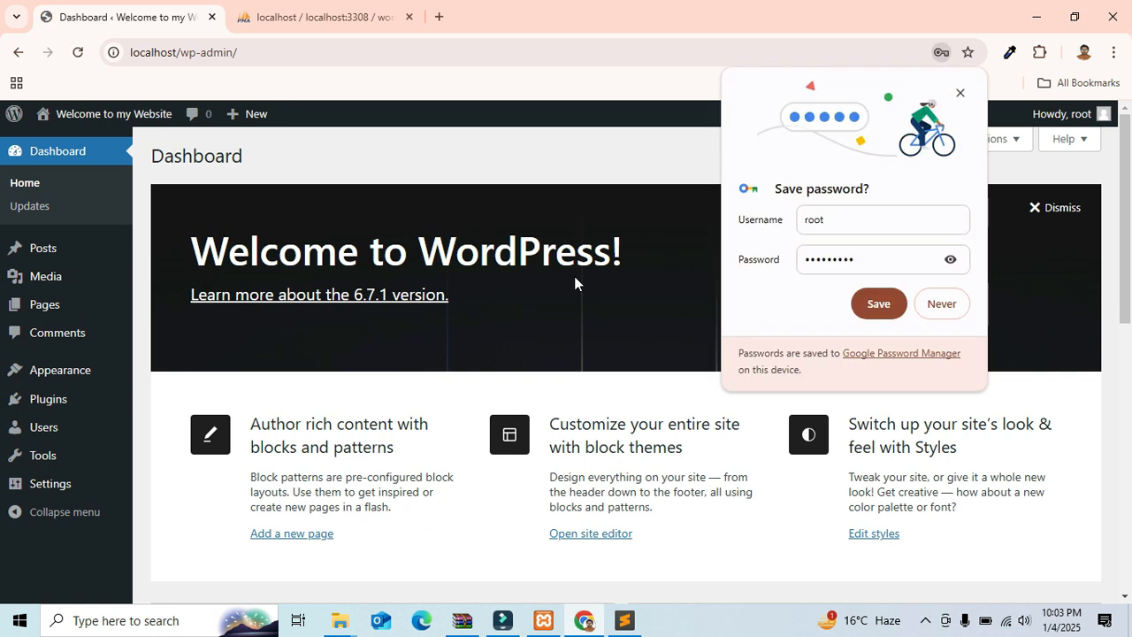
Step: Dismiss Chrome's save-password offer and scroll down to the Site Health Status and Quick Draft panels
{"action": "left_click", "coordinate": [959, 93]}
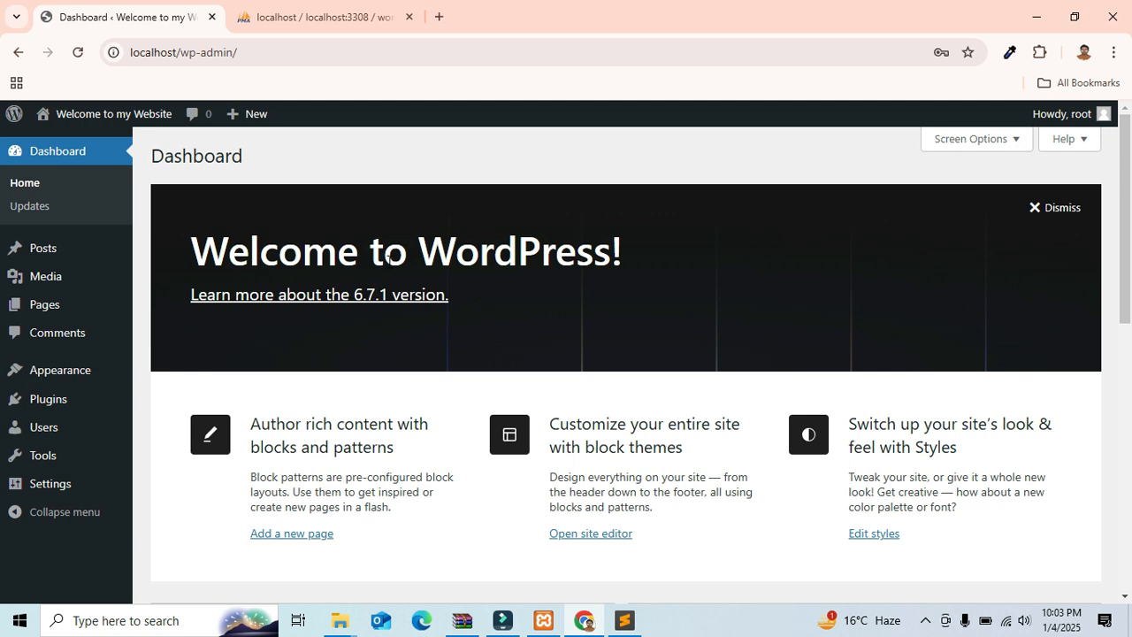
{"action": "scroll", "coordinate": [451, 311], "scroll_direction": "down", "scroll_amount": 1}
{"action": "scroll", "coordinate": [464, 313], "scroll_direction": "down", "scroll_amount": 1}
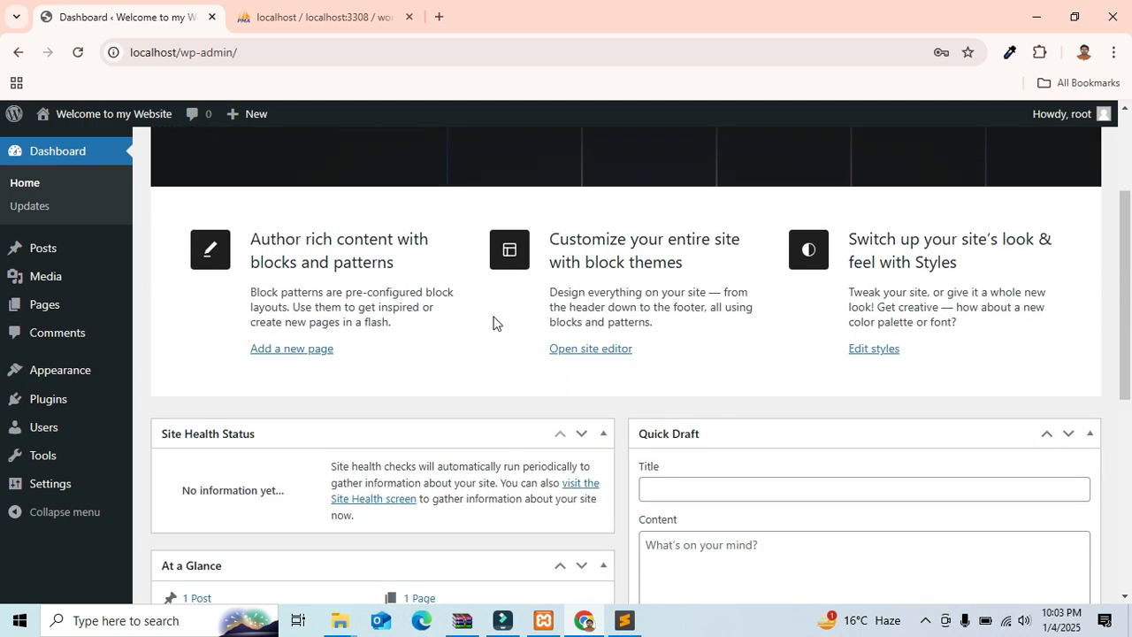